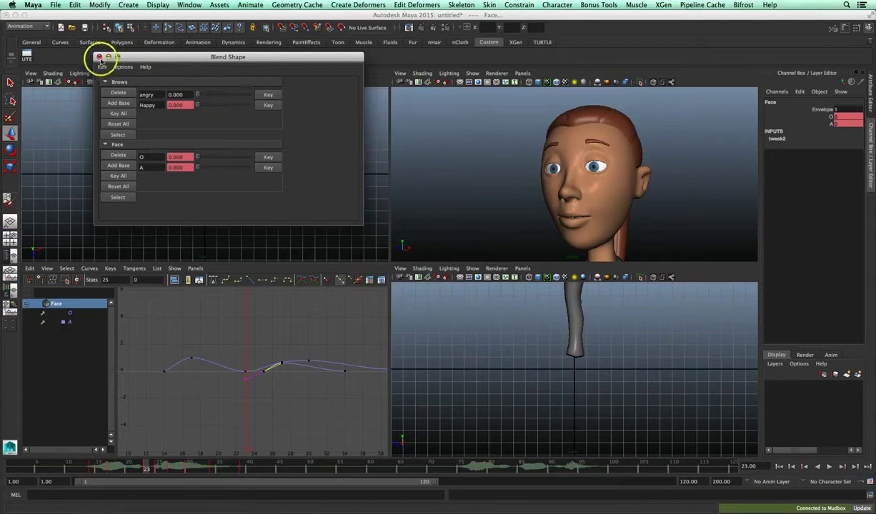
- Close the Blend Shape editor and maximize the perspective view
{"action": "left_click", "coordinate": [99, 57]}
{"action": "mouse_move", "coordinate": [478, 165]}
{"action": "left_mouse_down", "text": "alt"}
{"action": "mouse_move", "coordinate": [551, 180]}
{"action": "mouse_move", "coordinate": [428, 240]}
{"action": "mouse_move", "coordinate": [451, 237]}
{"action": "left_mouse_up", "text": "alt"}
{"action": "key", "text": "space"}
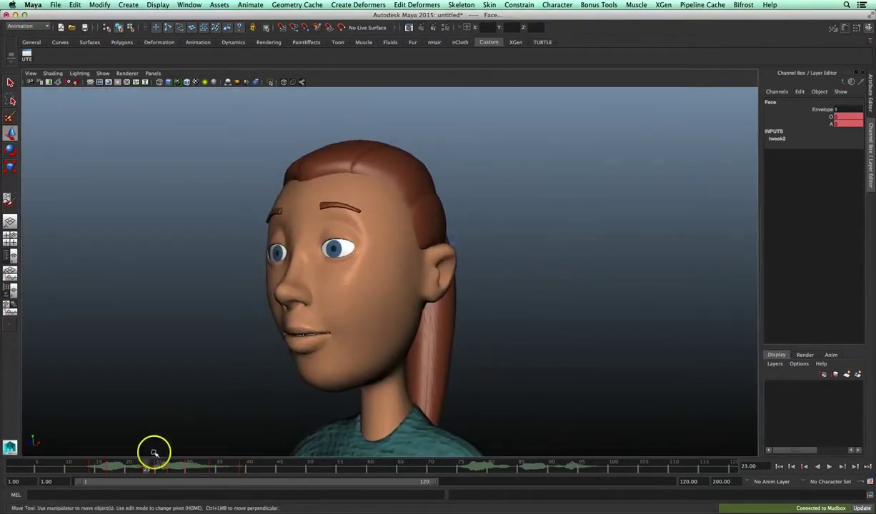
- Go to frame 29 with the mouth open, view the face head-on, and select the bottom teeth
{"action": "mouse_move", "coordinate": [145, 465]}
{"action": "left_mouse_down"}
{"action": "mouse_move", "coordinate": [185, 471]}
{"action": "mouse_move", "coordinate": [175, 469]}
{"action": "left_mouse_up"}
{"action": "middle_click_drag", "start_coordinate": [303, 352], "coordinate": [380, 277], "text": "alt"}
{"action": "mouse_move", "coordinate": [380, 277]}
{"action": "left_mouse_down", "text": "alt"}
{"action": "mouse_move", "coordinate": [469, 274]}
{"action": "mouse_move", "coordinate": [422, 297]}
{"action": "left_mouse_up", "text": "alt"}
{"action": "right_click_drag", "start_coordinate": [423, 297], "coordinate": [417, 287], "text": "alt"}
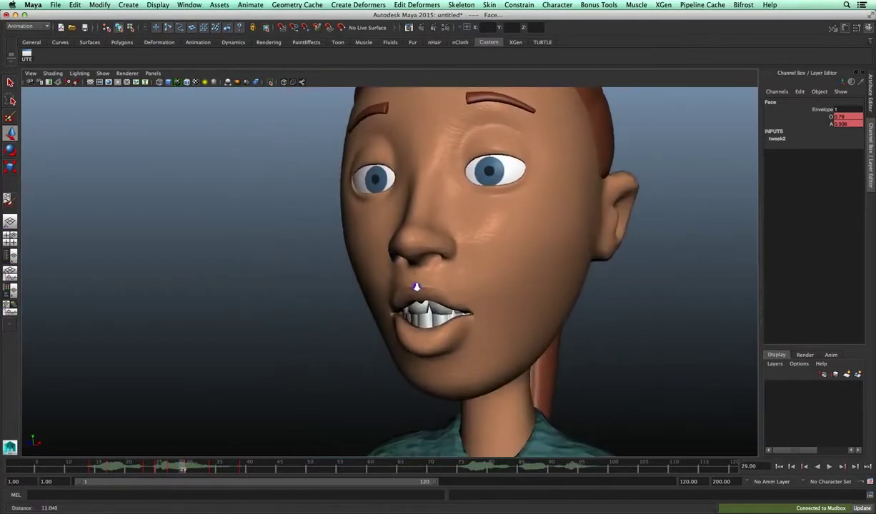
{"action": "left_click", "coordinate": [427, 334]}
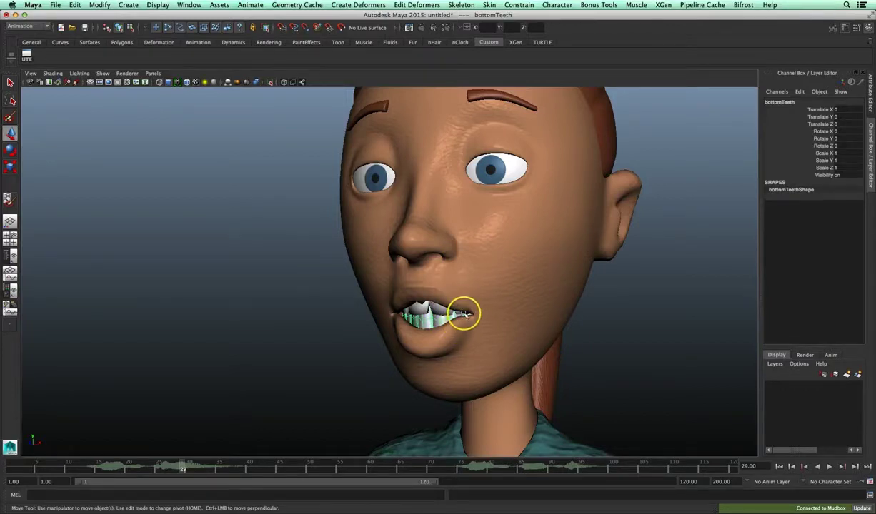
- Show a full-size wireframe side view of the head, revealing the teeth's pivot at the feet
{"action": "key", "text": "space"}
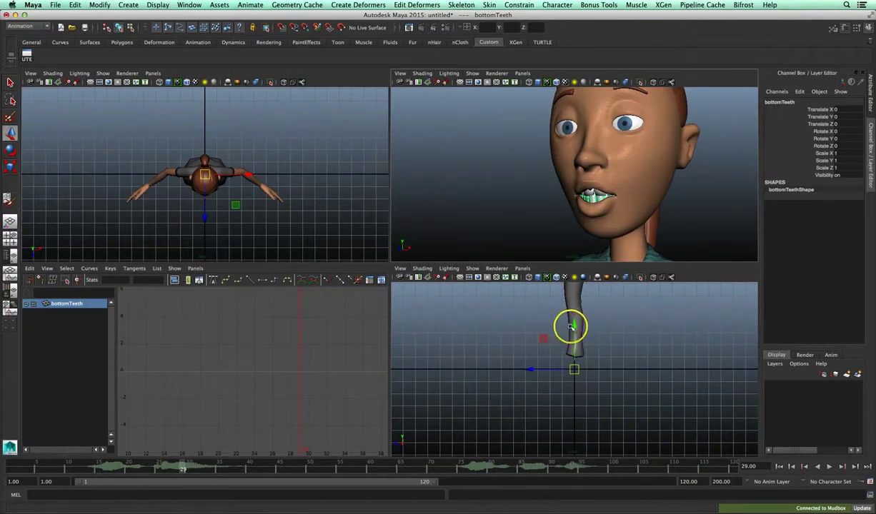
{"action": "key", "text": "f"}
{"action": "scroll", "coordinate": [589, 366], "scroll_direction": "down", "scroll_amount": 5}
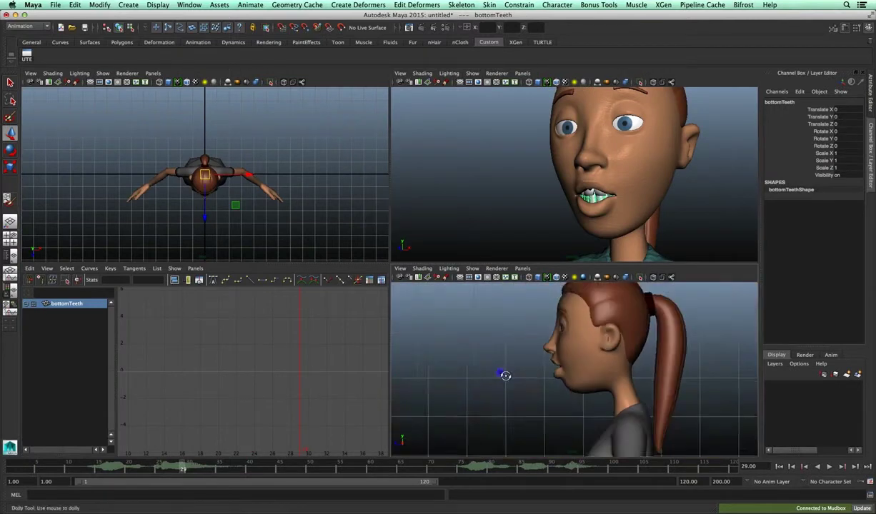
{"action": "left_click_drag", "start_coordinate": [565, 368], "coordinate": [534, 368], "text": "alt"}
{"action": "key", "text": "4"}
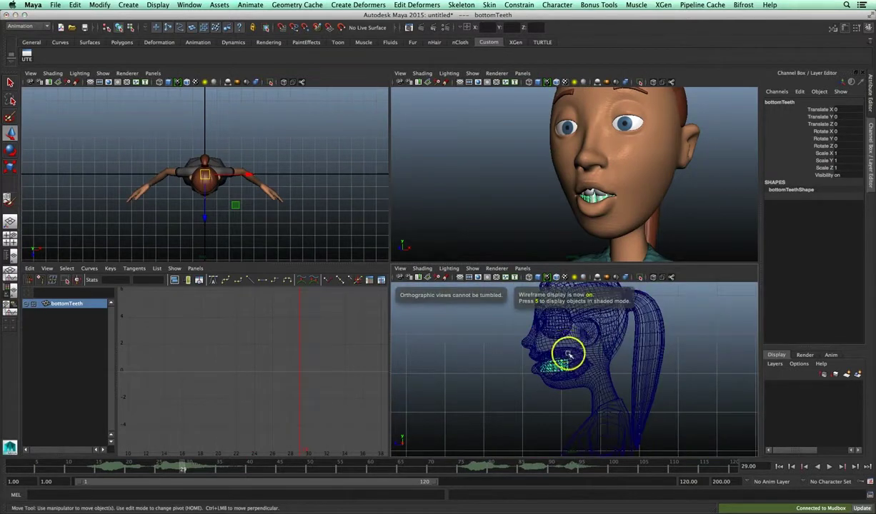
{"action": "scroll", "coordinate": [567, 354], "scroll_direction": "up", "scroll_amount": 2}
{"action": "key", "text": "space"}
{"action": "scroll", "coordinate": [485, 328], "scroll_direction": "up", "scroll_amount": 2}
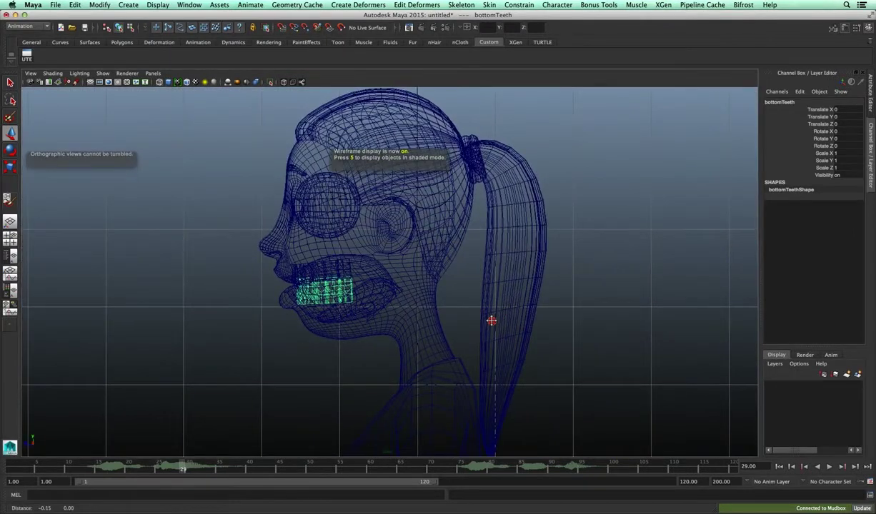
{"action": "scroll", "coordinate": [457, 316], "scroll_direction": "down", "scroll_amount": 2}
{"action": "scroll", "coordinate": [453, 315], "scroll_direction": "down", "scroll_amount": 2}
{"action": "scroll", "coordinate": [457, 321], "scroll_direction": "down", "scroll_amount": 5}
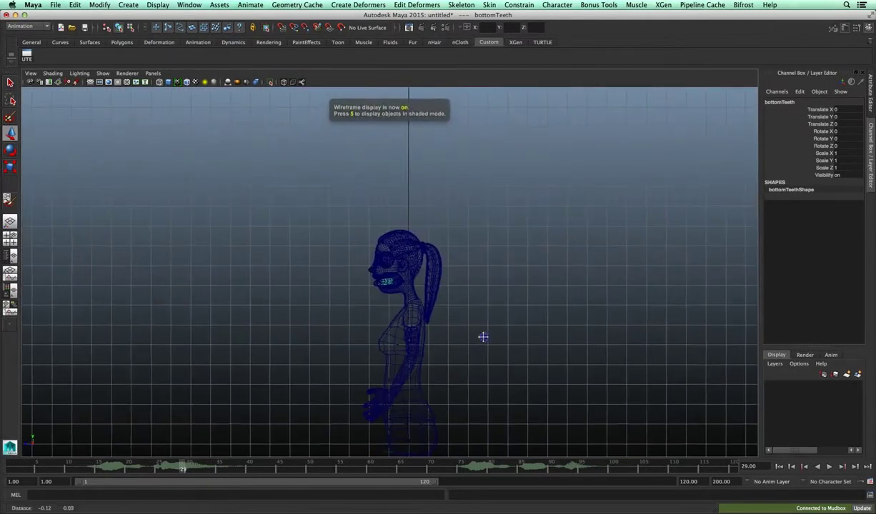
{"action": "middle_click_drag", "start_coordinate": [411, 284], "coordinate": [399, 336], "text": "alt"}
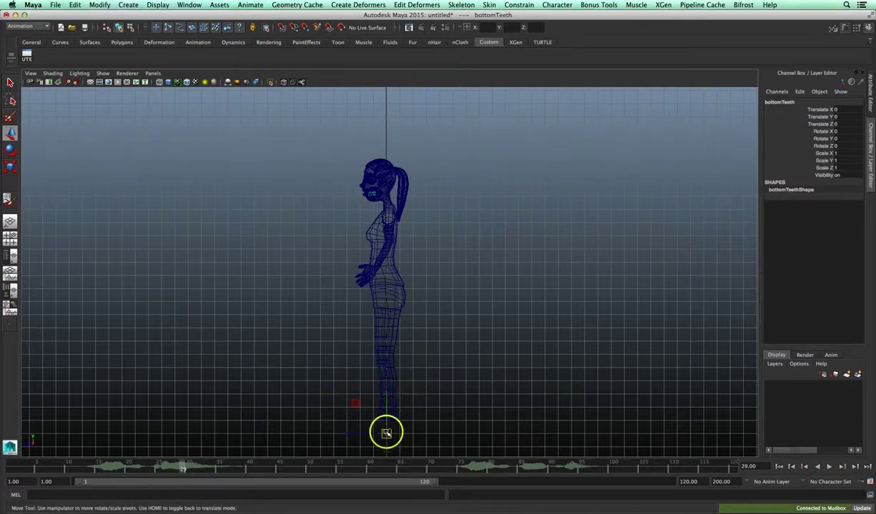
- Move the bottomTeeth pivot up to the jaw hinge, then return to the shaded perspective view
{"action": "left_click_drag", "start_coordinate": [386, 432], "coordinate": [378, 189]}
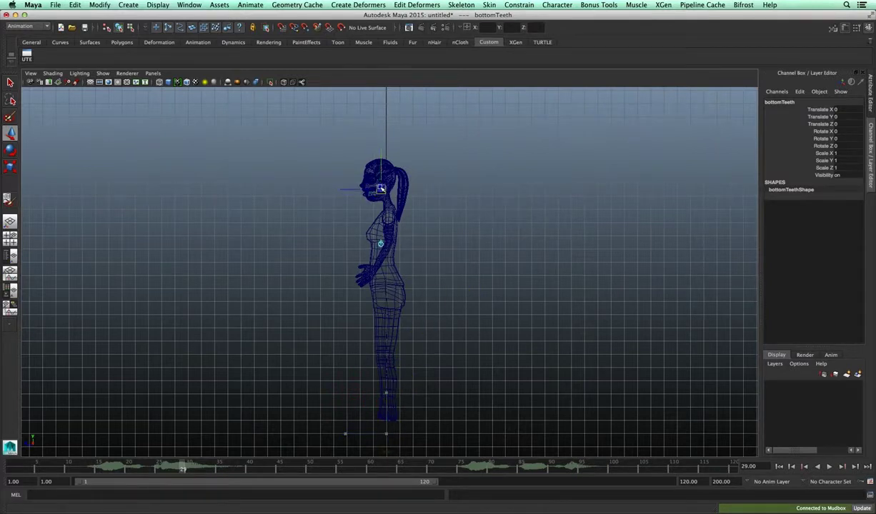
{"action": "key", "text": "f"}
{"action": "mouse_move", "coordinate": [462, 258]}
{"action": "right_mouse_down", "text": "alt"}
{"action": "mouse_move", "coordinate": [339, 271]}
{"action": "mouse_move", "coordinate": [391, 279]}
{"action": "mouse_move", "coordinate": [465, 258]}
{"action": "right_mouse_up", "text": "alt"}
{"action": "left_click_drag", "start_coordinate": [469, 255], "coordinate": [449, 220], "text": "alt"}
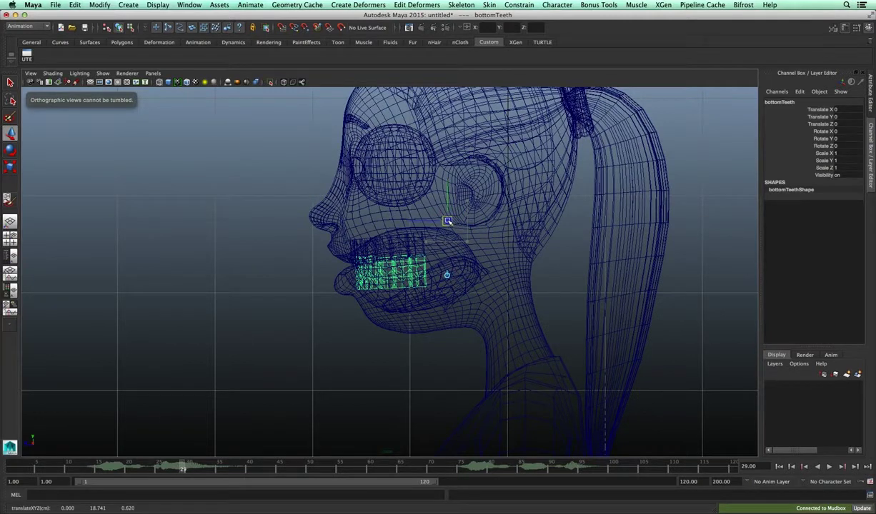
{"action": "key", "text": "Home"}
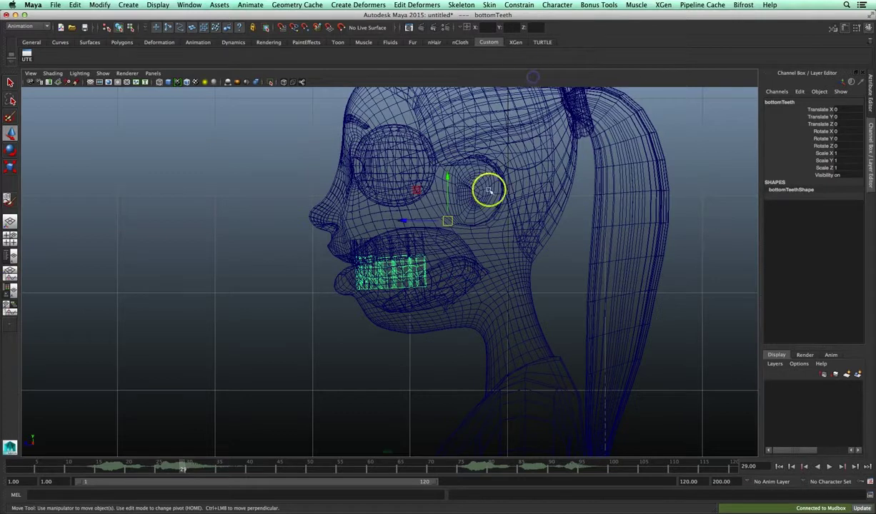
{"action": "key", "text": "space"}
{"action": "key", "text": "space"}
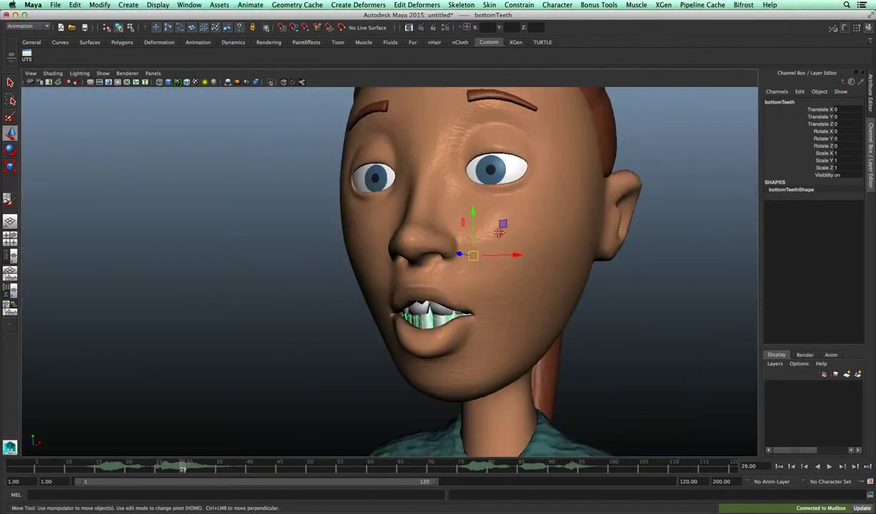
{"action": "mouse_move", "coordinate": [498, 232]}
{"action": "left_mouse_down", "text": "alt"}
{"action": "mouse_move", "coordinate": [477, 273]}
{"action": "mouse_move", "coordinate": [388, 244]}
{"action": "left_mouse_up", "text": "alt"}
- Test-rotate the bottom teeth on X around the new pivot, then undo the rotation
{"action": "key", "text": "e"}
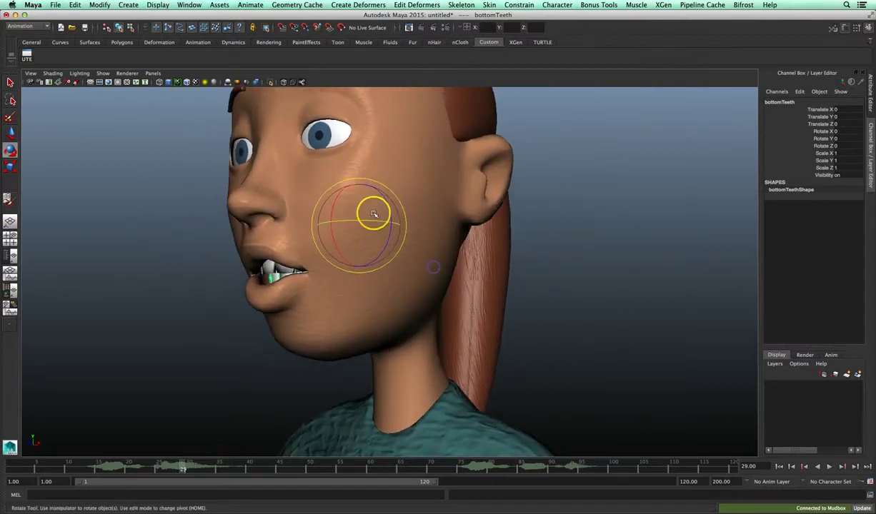
{"action": "left_click_drag", "start_coordinate": [335, 205], "coordinate": [337, 209]}
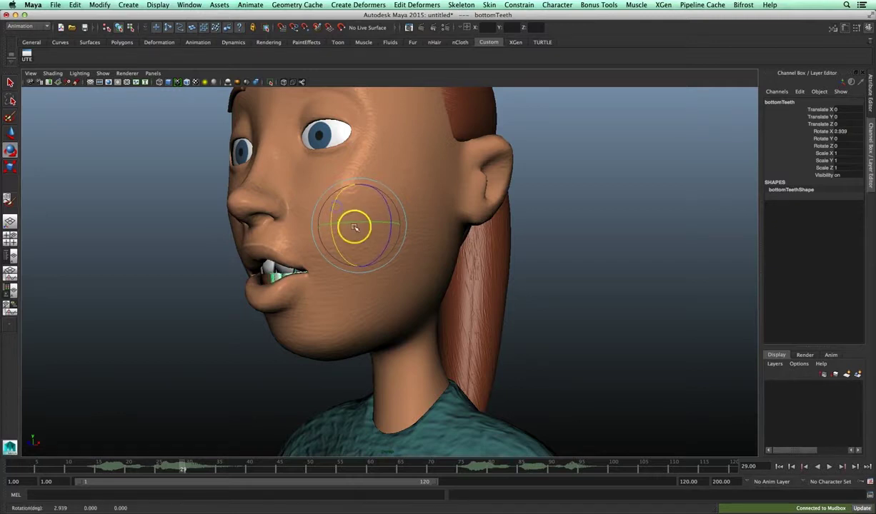
{"action": "key", "text": "ctrl+z"}
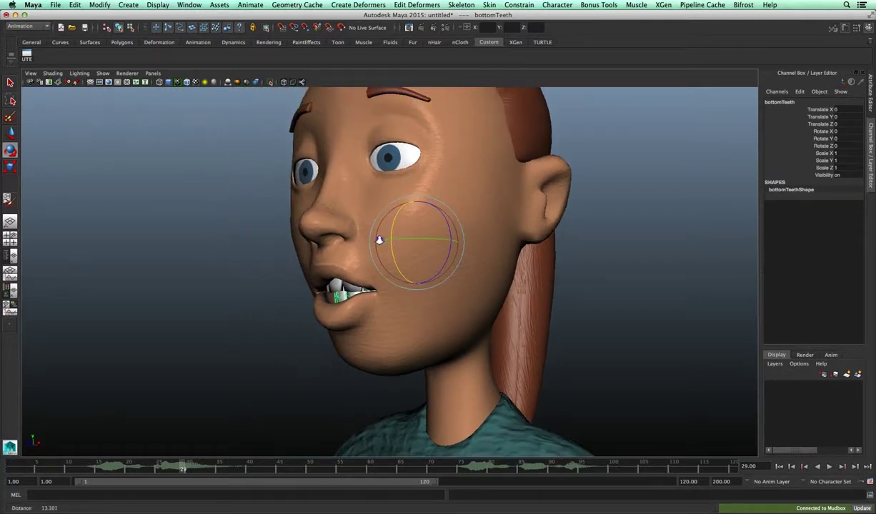
- Check the left eye by selecting it, then deselect and view the whole upper body
{"action": "left_click_drag", "start_coordinate": [371, 231], "coordinate": [384, 254], "text": "alt"}
{"action": "mouse_move", "coordinate": [507, 236]}
{"action": "middle_mouse_down", "text": "alt"}
{"action": "mouse_move", "coordinate": [471, 225]}
{"action": "mouse_move", "coordinate": [513, 250]}
{"action": "mouse_move", "coordinate": [521, 245]}
{"action": "middle_mouse_up", "text": "alt"}
{"action": "left_click", "coordinate": [577, 241]}
{"action": "mouse_move", "coordinate": [520, 245]}
{"action": "left_mouse_down", "text": "alt"}
{"action": "mouse_move", "coordinate": [464, 256]}
{"action": "mouse_move", "coordinate": [461, 176]}
{"action": "left_mouse_up", "text": "alt"}
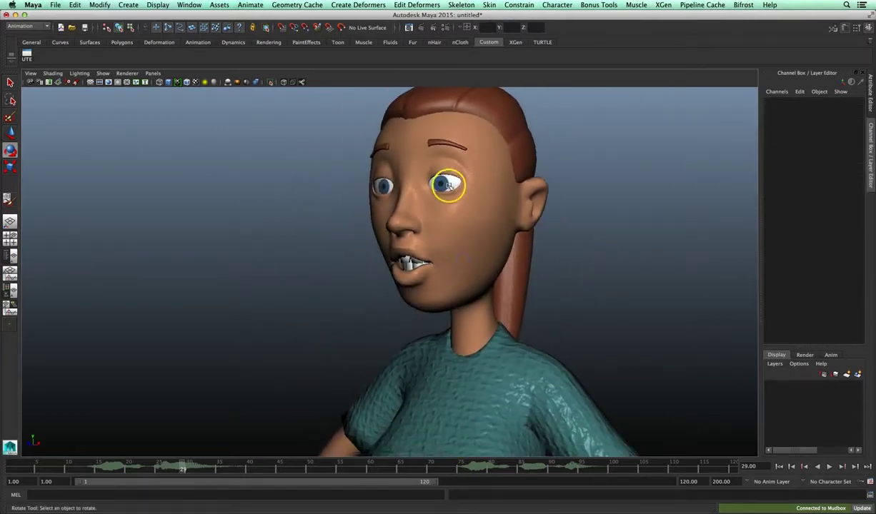
{"action": "left_click", "coordinate": [444, 187]}
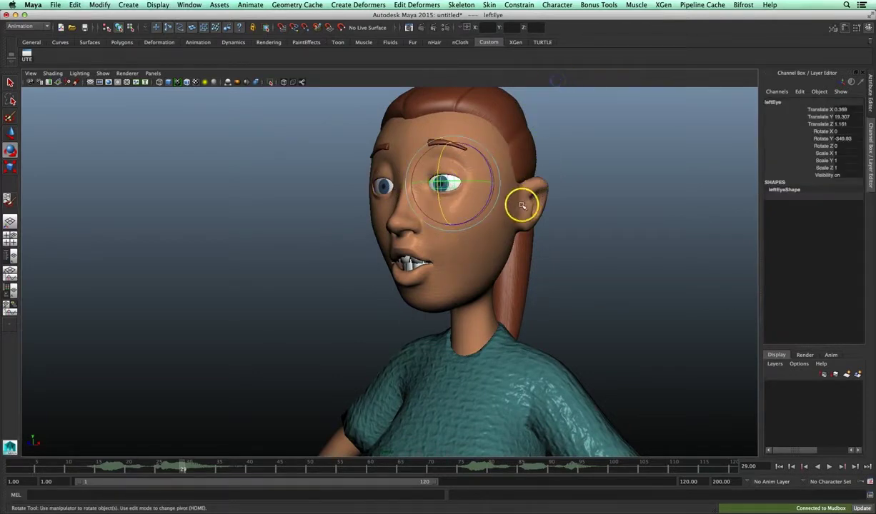
{"action": "left_click", "coordinate": [592, 236]}
{"action": "left_click_drag", "start_coordinate": [592, 237], "coordinate": [481, 257], "text": "alt"}
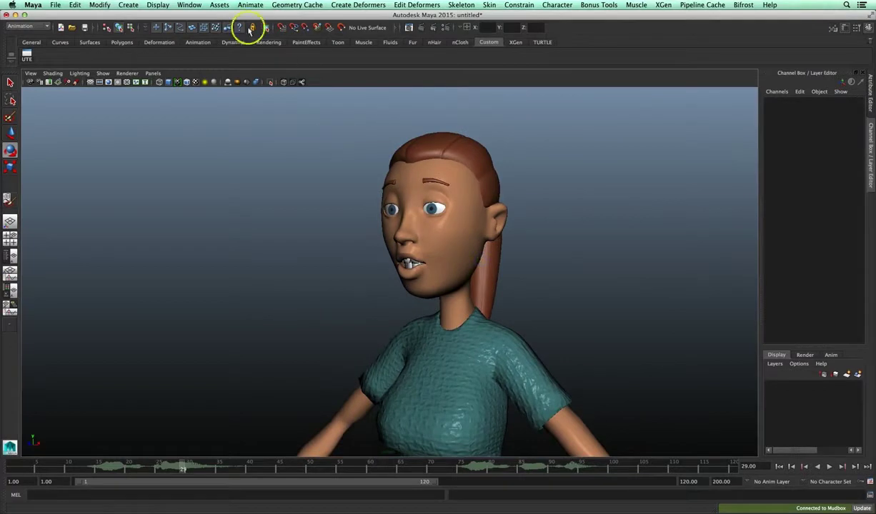
{"action": "left_click", "coordinate": [129, 6]}
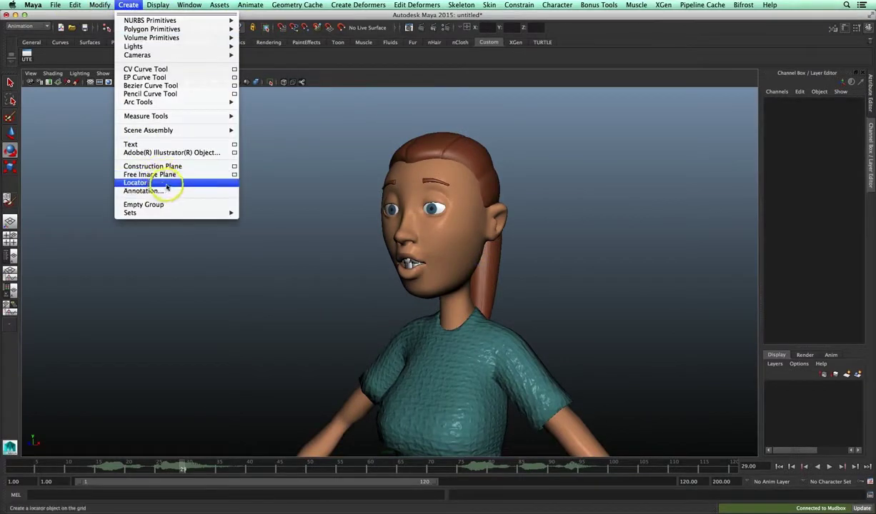
- Create locator1 and place it in front of the face at eye height (Y 19.401, Z 5.011)
{"action": "left_click", "coordinate": [166, 187]}
{"action": "right_click_drag", "start_coordinate": [478, 304], "coordinate": [243, 254], "text": "alt"}
{"action": "scroll", "coordinate": [430, 236], "scroll_direction": "down", "scroll_amount": 3}
{"action": "left_click_drag", "start_coordinate": [430, 237], "coordinate": [449, 294], "text": "alt"}
{"action": "key", "text": "w"}
{"action": "mouse_move", "coordinate": [426, 387]}
{"action": "left_mouse_down"}
{"action": "mouse_move", "coordinate": [404, 148]}
{"action": "mouse_move", "coordinate": [375, 143]}
{"action": "left_mouse_up"}
{"action": "key", "text": "f"}
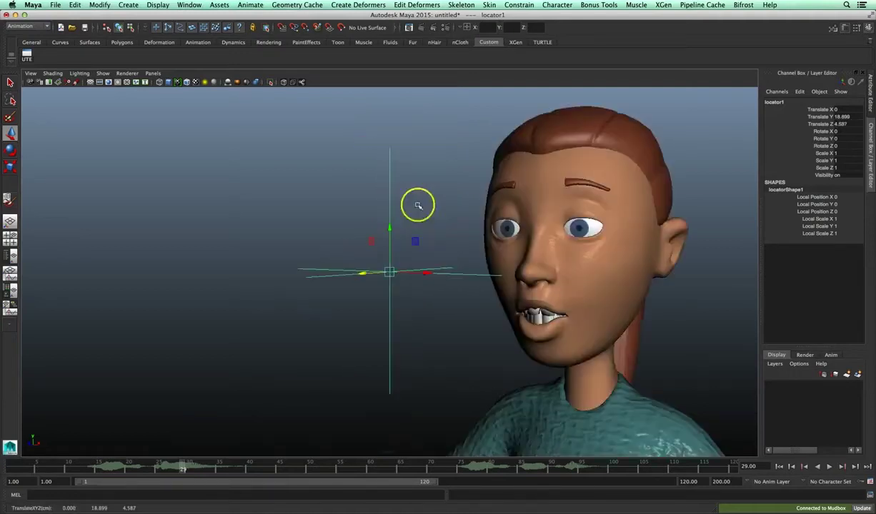
{"action": "mouse_move", "coordinate": [418, 238]}
{"action": "left_mouse_down", "text": "alt"}
{"action": "mouse_move", "coordinate": [440, 255]}
{"action": "mouse_move", "coordinate": [389, 188]}
{"action": "mouse_move", "coordinate": [389, 172]}
{"action": "mouse_move", "coordinate": [410, 266]}
{"action": "mouse_move", "coordinate": [383, 246]}
{"action": "mouse_move", "coordinate": [347, 269]}
{"action": "mouse_move", "coordinate": [377, 260]}
{"action": "mouse_move", "coordinate": [390, 274]}
{"action": "left_mouse_up", "text": "alt"}
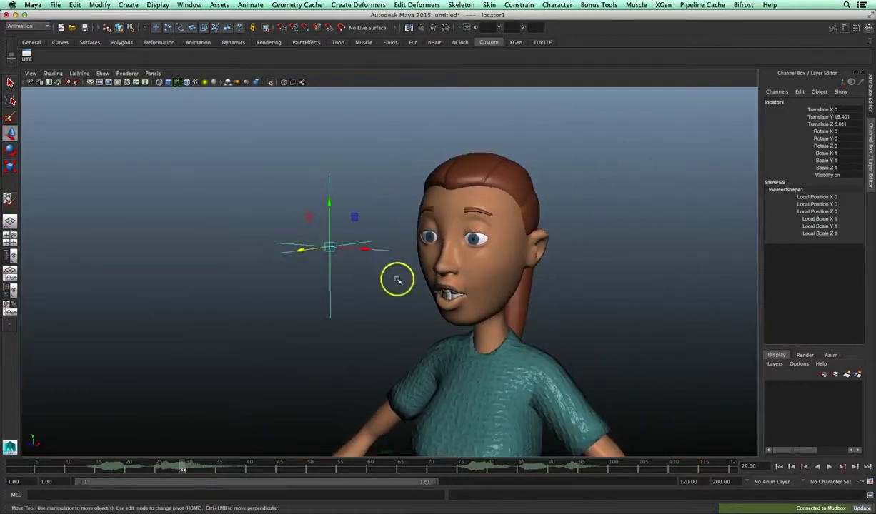
- Select locator1, then shift-select leftEye as the aim-constraint pair
{"action": "left_click", "coordinate": [586, 254]}
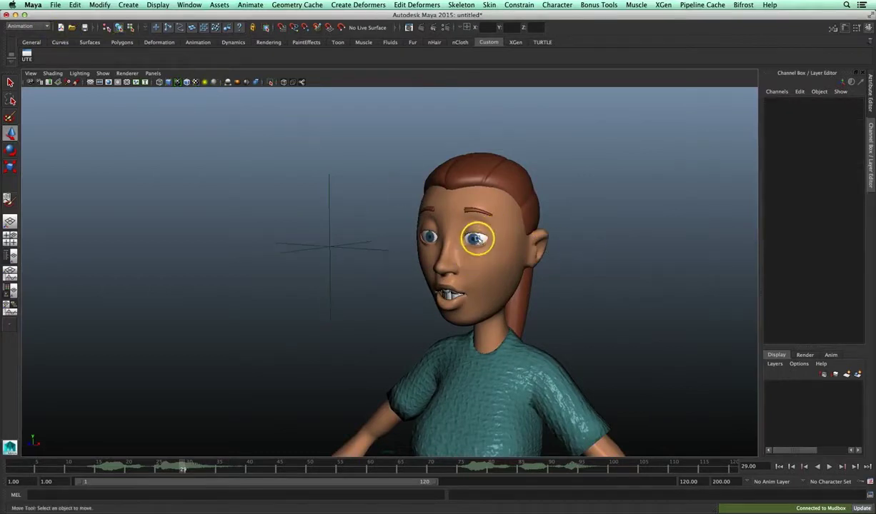
{"action": "left_click", "coordinate": [356, 245]}
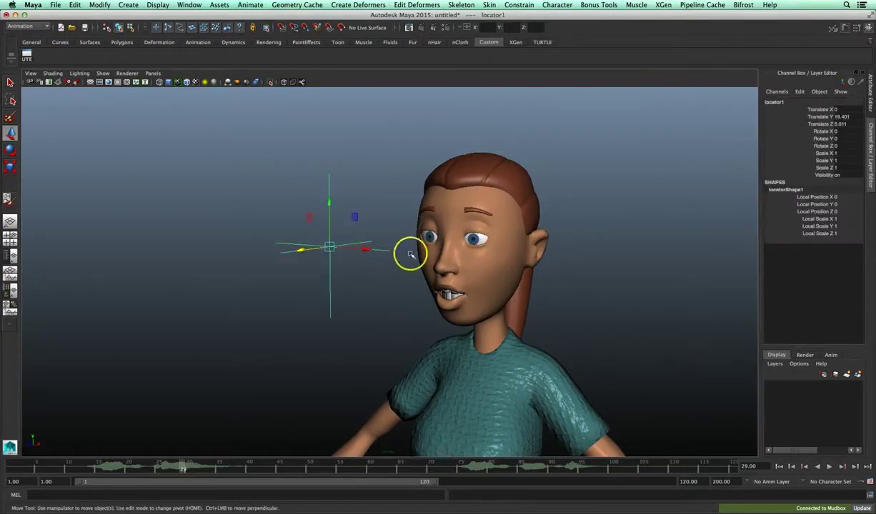
{"action": "left_click", "coordinate": [475, 240]}
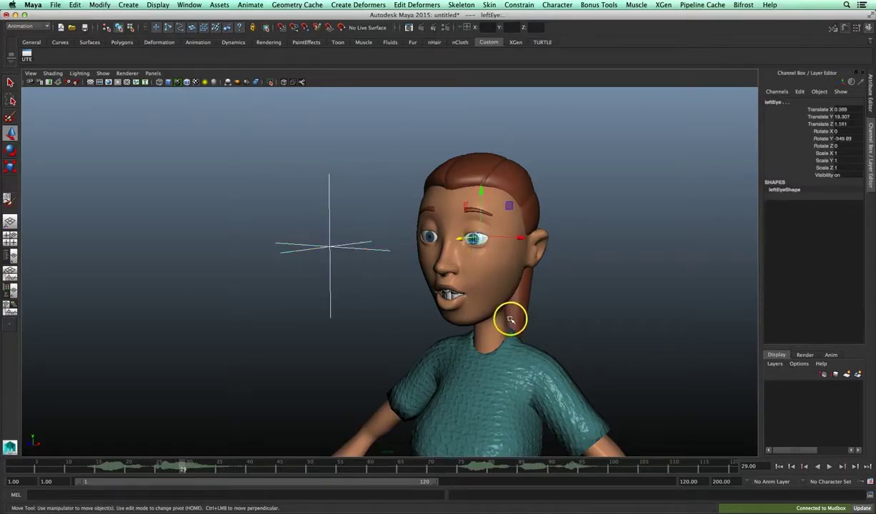
{"action": "left_click_drag", "start_coordinate": [472, 231], "coordinate": [477, 244]}
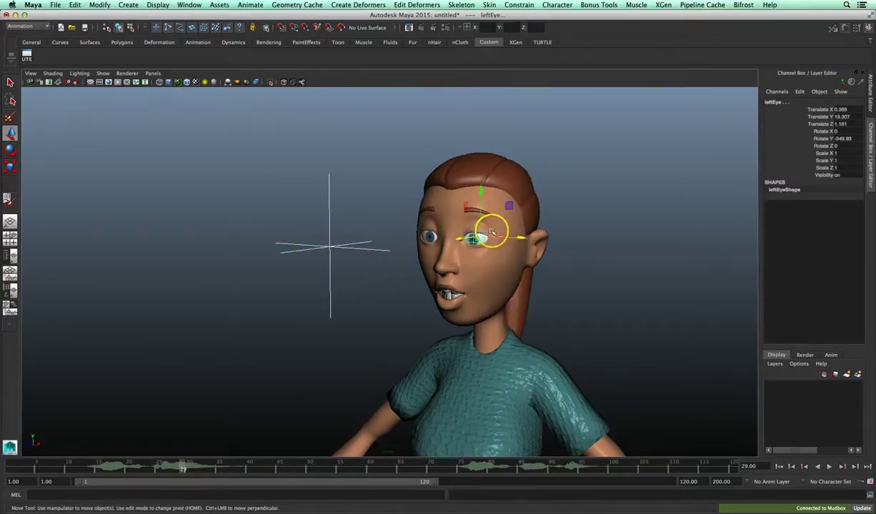
{"action": "left_click", "coordinate": [304, 245]}
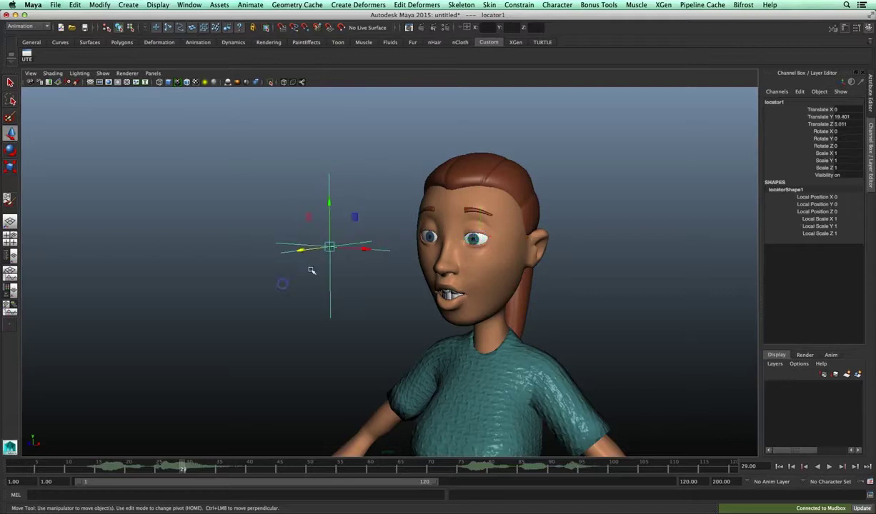
{"action": "left_click", "coordinate": [475, 240]}
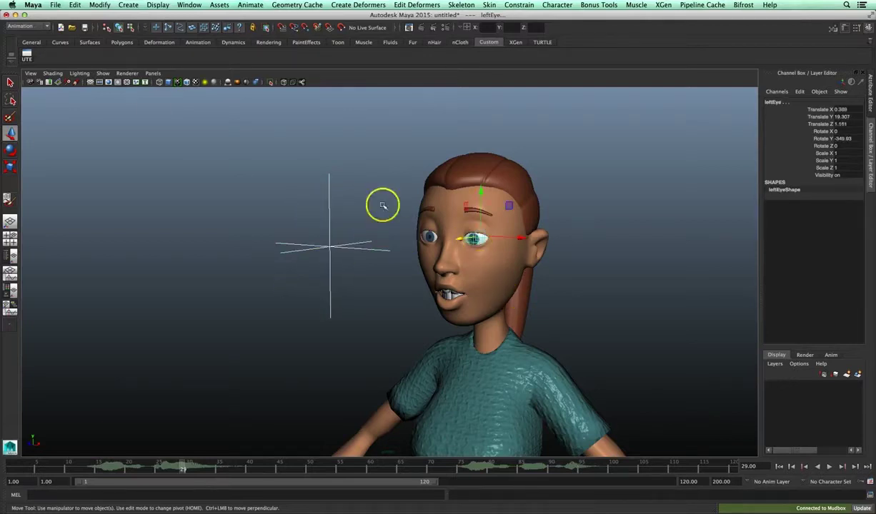
{"action": "left_click", "coordinate": [26, 28]}
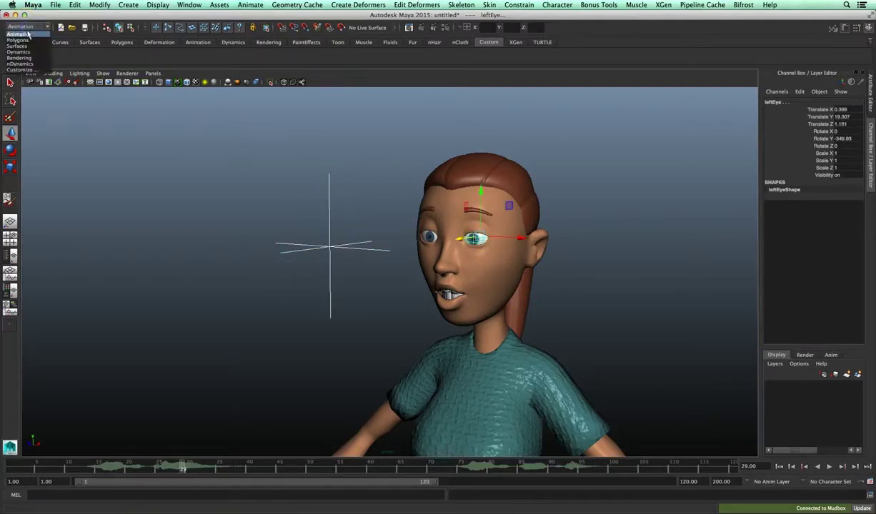
- Aim-constrain the left eye to locator1
{"action": "left_click", "coordinate": [393, 31]}
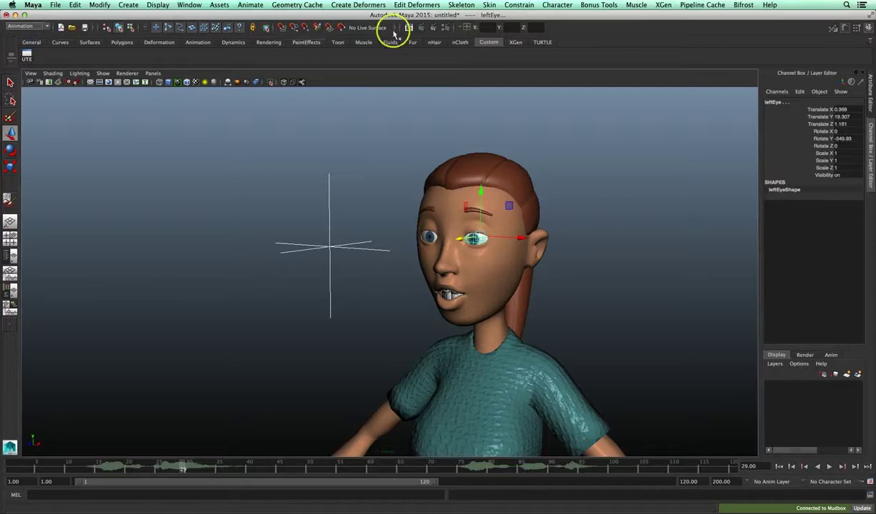
{"action": "left_click", "coordinate": [519, 5]}
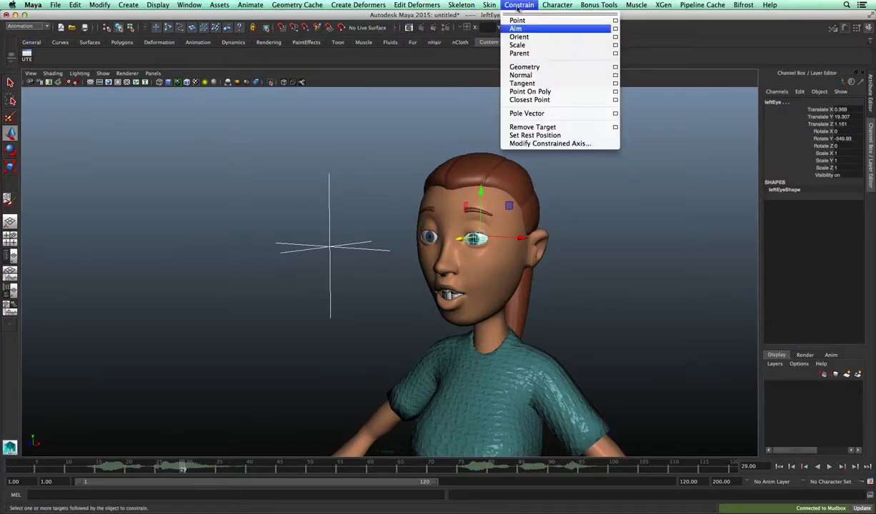
{"action": "left_click", "coordinate": [549, 30]}
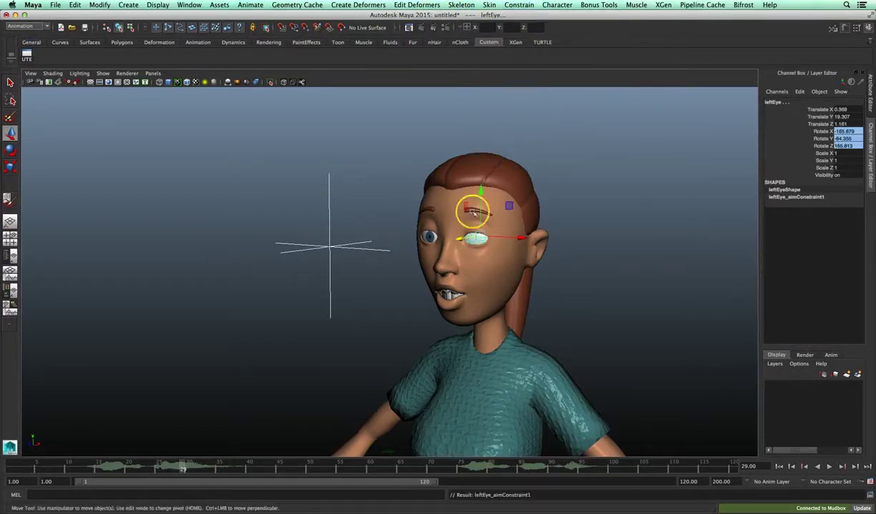
- Set the left eye constraint's Offset Y to 106.57 so the iris faces forward
{"action": "middle_click_drag", "start_coordinate": [438, 240], "coordinate": [406, 226], "text": "alt"}
{"action": "left_click_drag", "start_coordinate": [406, 226], "coordinate": [533, 273], "text": "alt"}
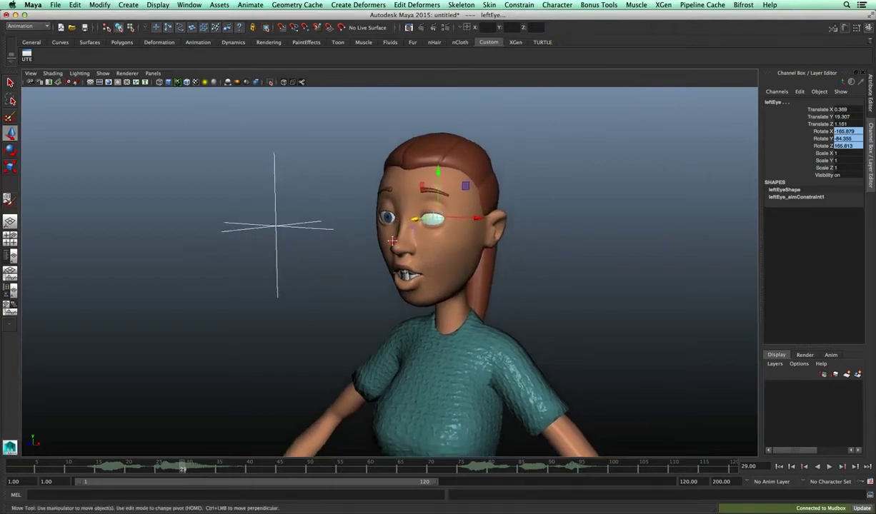
{"action": "left_click", "coordinate": [577, 273]}
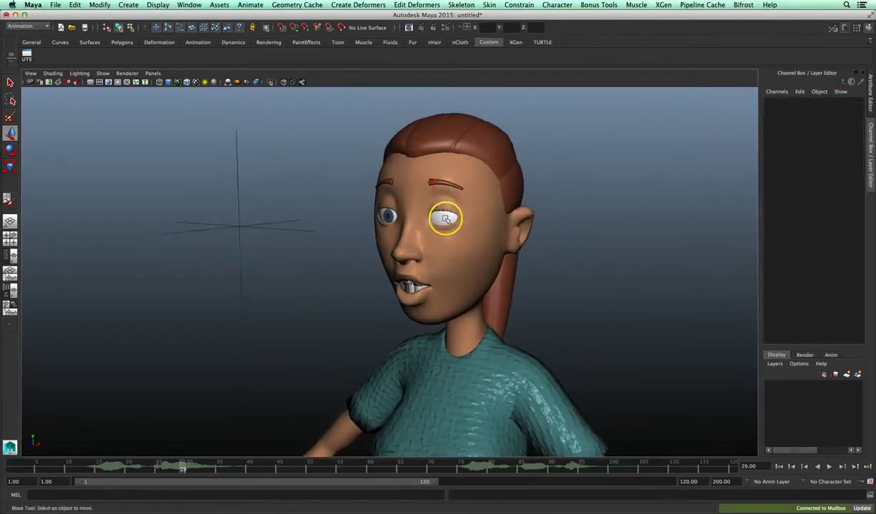
{"action": "left_click", "coordinate": [444, 218]}
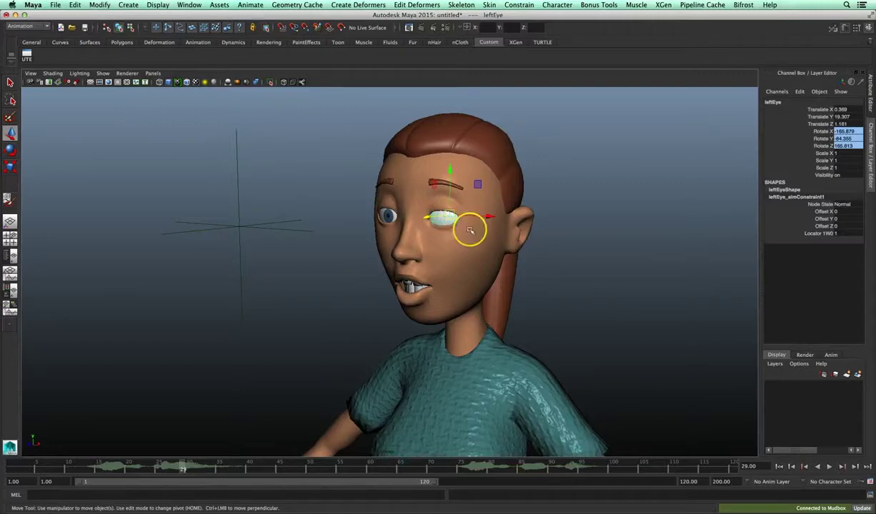
{"action": "left_click", "coordinate": [824, 221]}
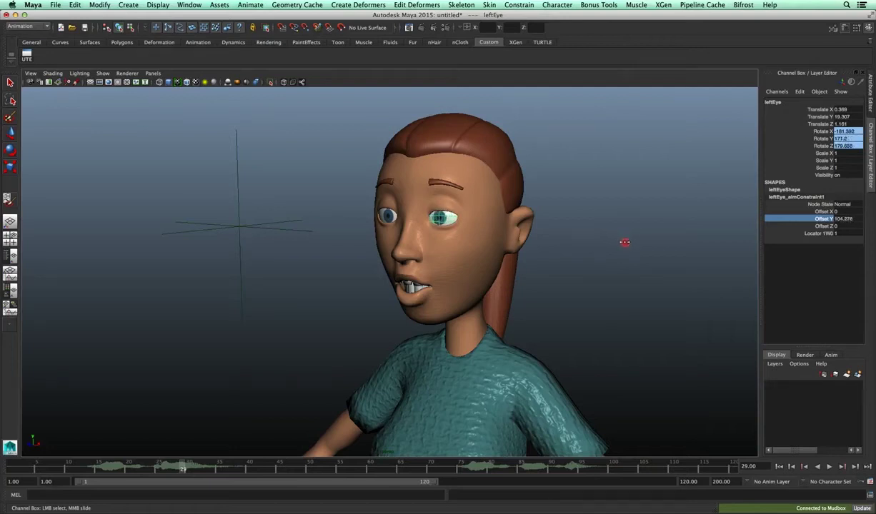
{"action": "mouse_move", "coordinate": [555, 258]}
{"action": "left_mouse_down", "text": "alt"}
{"action": "mouse_move", "coordinate": [528, 266]}
{"action": "mouse_move", "coordinate": [504, 242]}
{"action": "mouse_move", "coordinate": [523, 249]}
{"action": "mouse_move", "coordinate": [517, 259]}
{"action": "left_mouse_up", "text": "alt"}
- Move locator1 to check that the left eye follows it, then undo the move
{"action": "left_click", "coordinate": [293, 192]}
{"action": "key", "text": "w"}
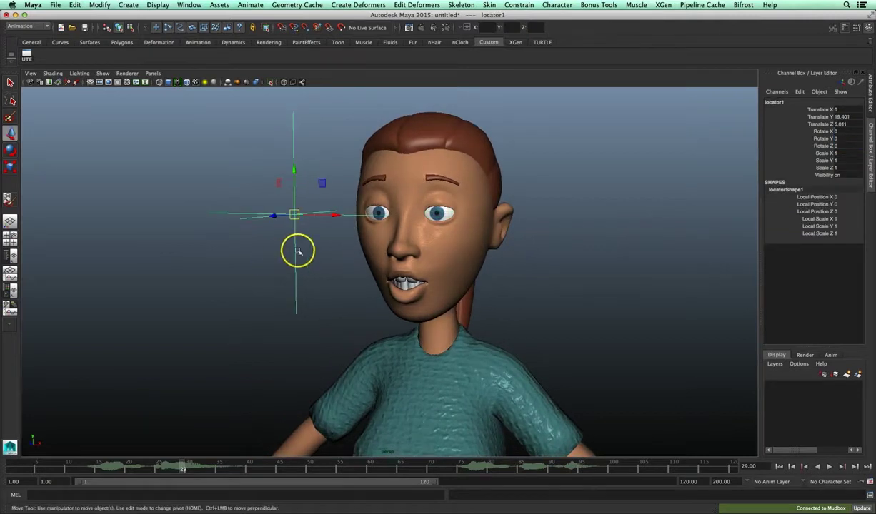
{"action": "mouse_move", "coordinate": [323, 183]}
{"action": "left_mouse_down"}
{"action": "mouse_move", "coordinate": [360, 170]}
{"action": "mouse_move", "coordinate": [297, 199]}
{"action": "mouse_move", "coordinate": [337, 189]}
{"action": "left_mouse_up"}
{"action": "key", "text": "ctrl+z"}
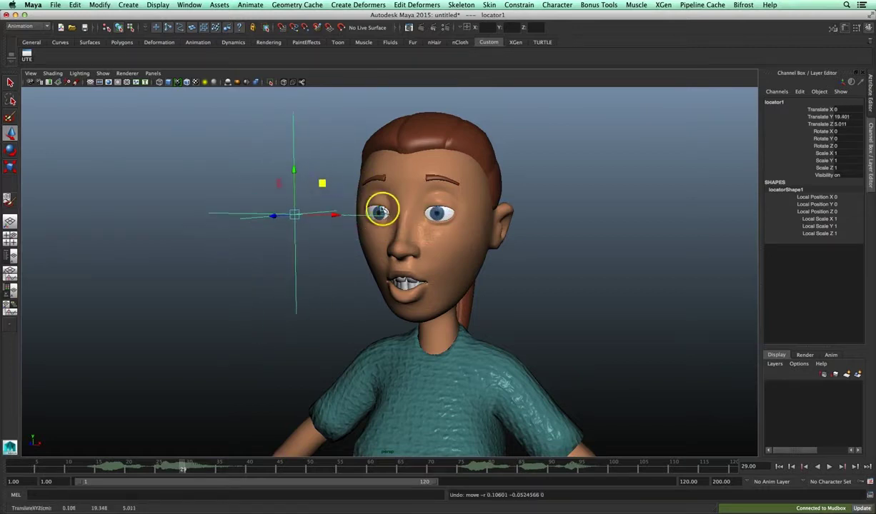
- Select locator1, then shift-select the right eye
{"action": "left_click", "coordinate": [552, 205]}
{"action": "left_click", "coordinate": [299, 229]}
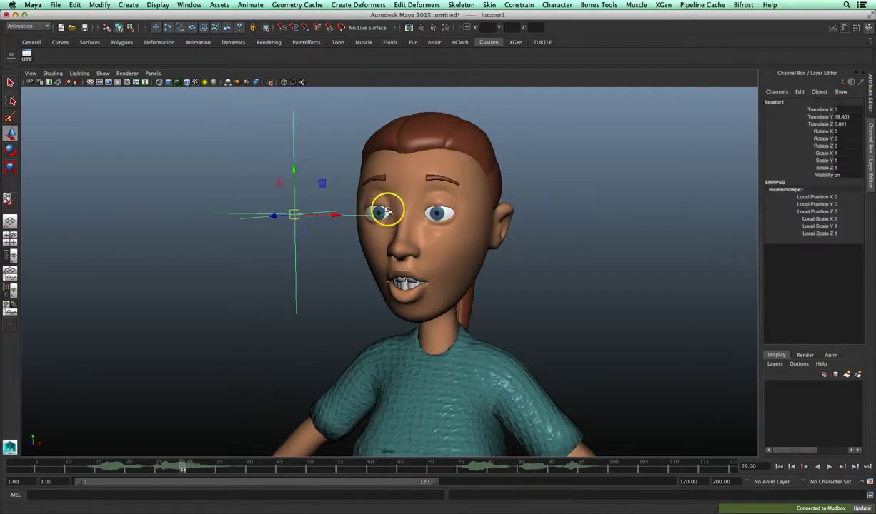
{"action": "left_click_drag", "start_coordinate": [387, 209], "coordinate": [416, 207], "text": "alt"}
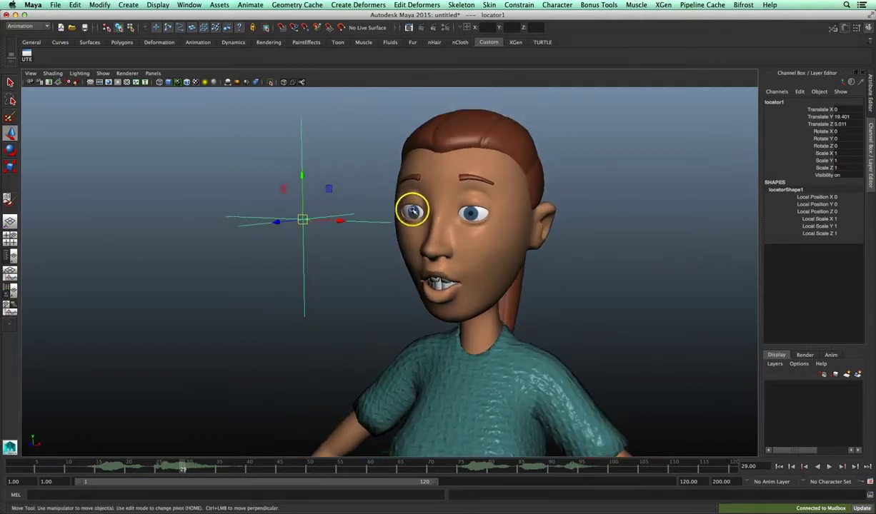
{"action": "left_click", "coordinate": [417, 221]}
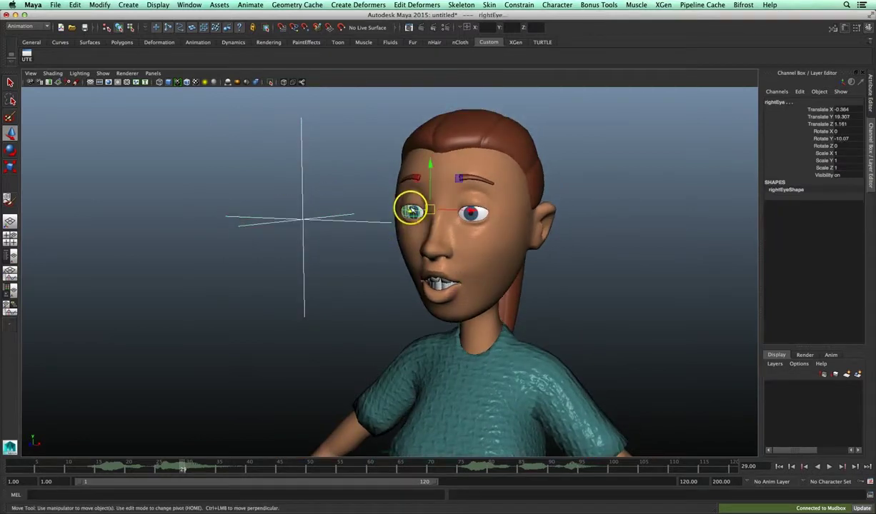
{"action": "left_click", "coordinate": [519, 6]}
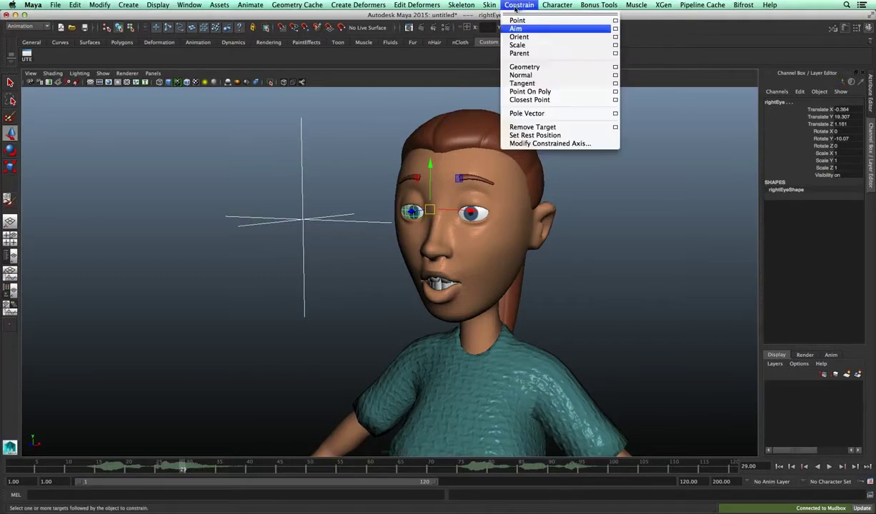
- Aim-constrain the right eye to locator1 and set Offset Y to -291.063 so it faces forward
{"action": "left_click", "coordinate": [531, 31]}
{"action": "left_click", "coordinate": [561, 228]}
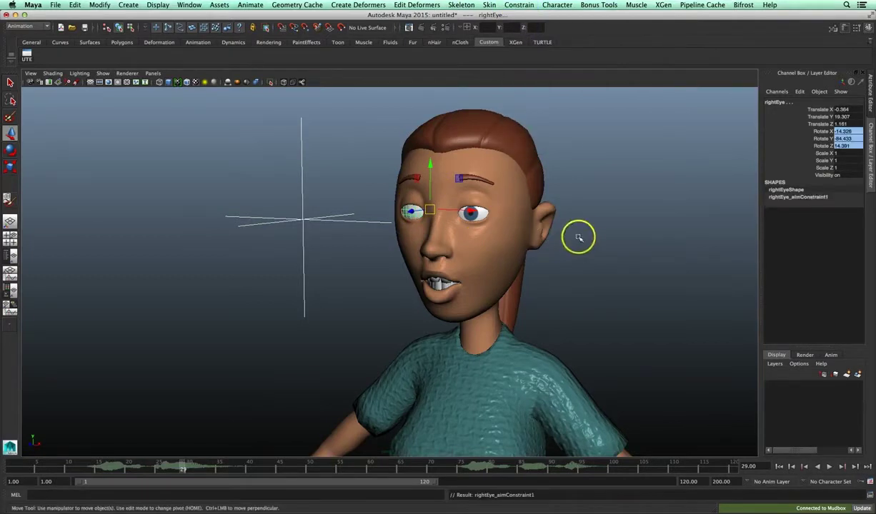
{"action": "left_click", "coordinate": [431, 217]}
{"action": "left_click_drag", "start_coordinate": [817, 239], "coordinate": [821, 224]}
{"action": "left_click", "coordinate": [820, 221]}
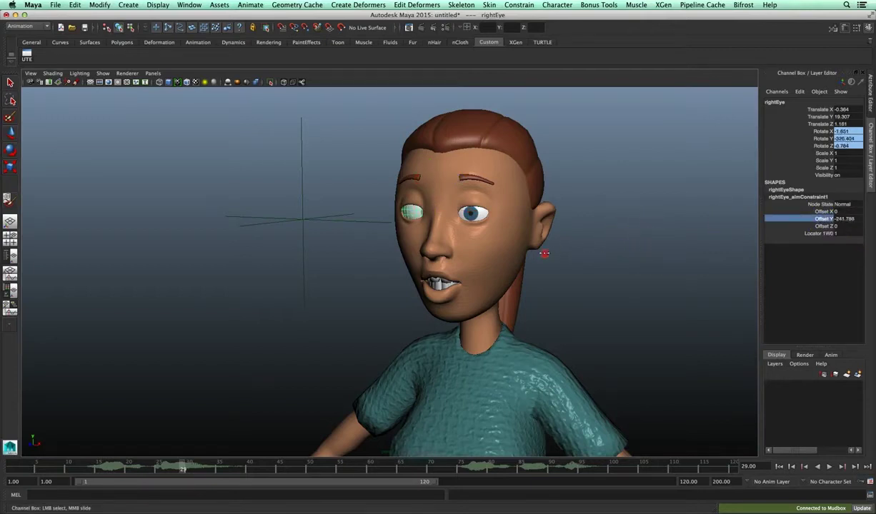
{"action": "mouse_move", "coordinate": [529, 260]}
{"action": "left_mouse_down", "text": "alt"}
{"action": "mouse_move", "coordinate": [455, 260]}
{"action": "mouse_move", "coordinate": [547, 243]}
{"action": "mouse_move", "coordinate": [381, 242]}
{"action": "mouse_move", "coordinate": [402, 257]}
{"action": "mouse_move", "coordinate": [377, 190]}
{"action": "left_mouse_up", "text": "alt"}
- Select the eye-target locator with the Move tool active
{"action": "left_click", "coordinate": [548, 246]}
{"action": "key", "text": "w"}
{"action": "left_click", "coordinate": [381, 243]}
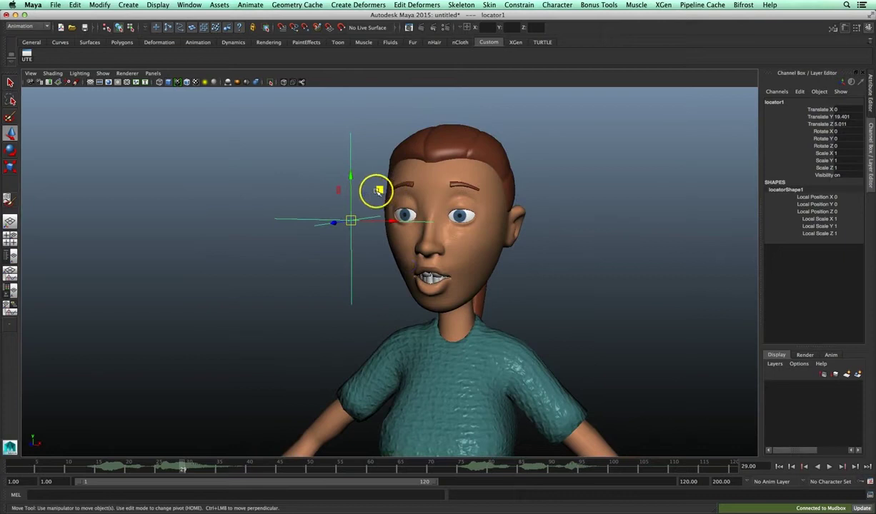
- Position locator1 for the starting gaze and key its Translate X, Y, Z at about frame 14
{"action": "mouse_move", "coordinate": [369, 192]}
{"action": "middle_mouse_down"}
{"action": "mouse_move", "coordinate": [384, 193]}
{"action": "mouse_move", "coordinate": [370, 197]}
{"action": "middle_mouse_up"}
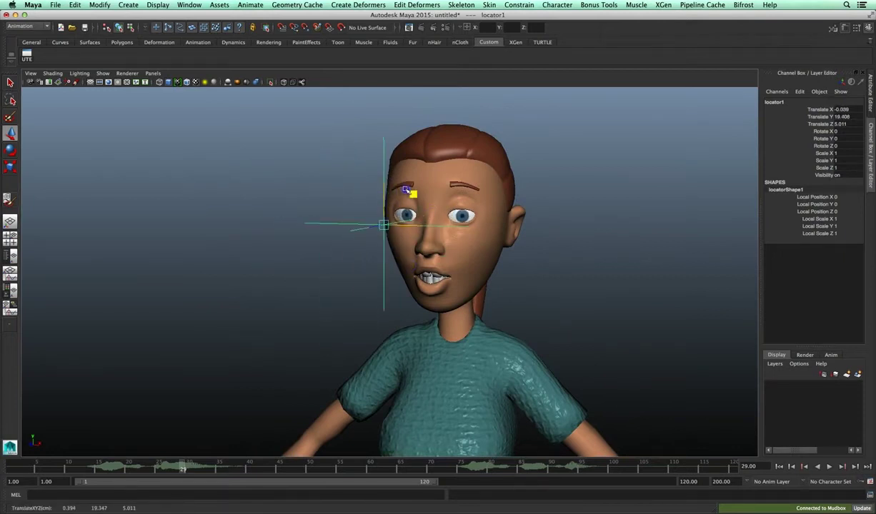
{"action": "mouse_move", "coordinate": [369, 197]}
{"action": "left_mouse_down", "text": "alt"}
{"action": "mouse_move", "coordinate": [386, 227]}
{"action": "mouse_move", "coordinate": [457, 215]}
{"action": "mouse_move", "coordinate": [431, 243]}
{"action": "mouse_move", "coordinate": [404, 229]}
{"action": "left_mouse_up", "text": "alt"}
{"action": "mouse_move", "coordinate": [122, 462]}
{"action": "left_mouse_down"}
{"action": "mouse_move", "coordinate": [88, 463]}
{"action": "mouse_move", "coordinate": [123, 463]}
{"action": "mouse_move", "coordinate": [98, 465]}
{"action": "left_mouse_up"}
{"action": "key", "text": "alt+v"}
{"action": "left_click_drag", "start_coordinate": [203, 345], "coordinate": [323, 237], "text": "alt"}
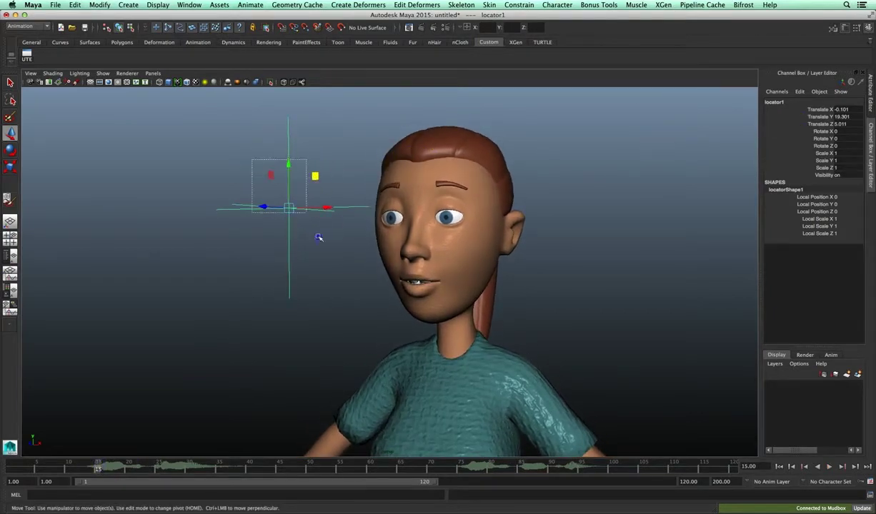
{"action": "left_click_drag", "start_coordinate": [822, 110], "coordinate": [813, 123]}
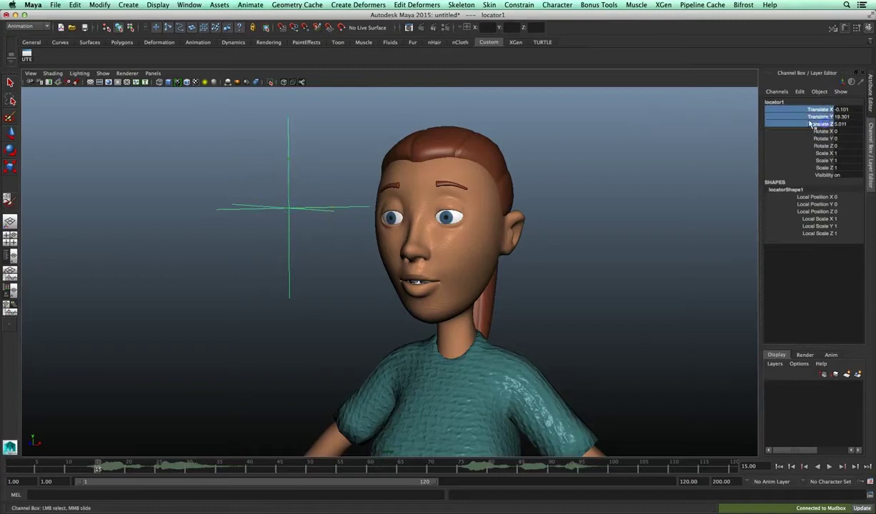
{"action": "right_click", "coordinate": [811, 121]}
{"action": "left_click", "coordinate": [784, 129]}
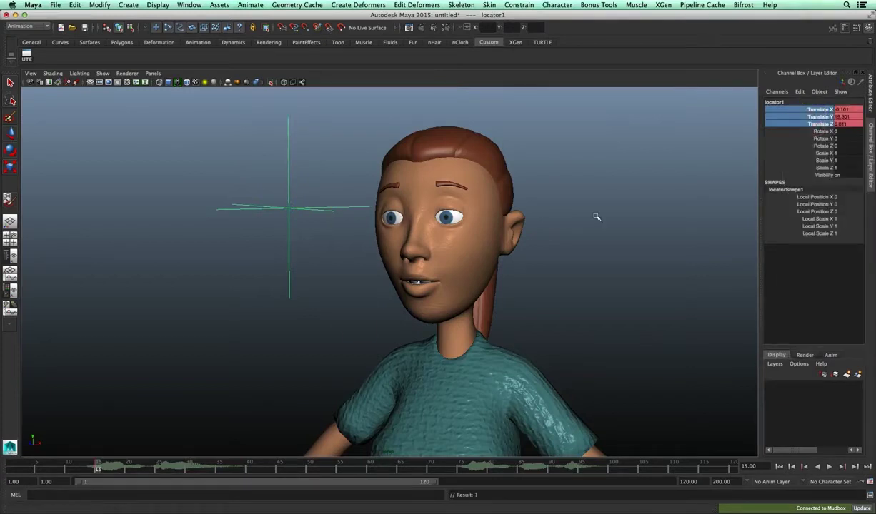
- Move locator1 and key its translate values at about frames 21 and 26
{"action": "left_click_drag", "start_coordinate": [103, 468], "coordinate": [134, 467]}
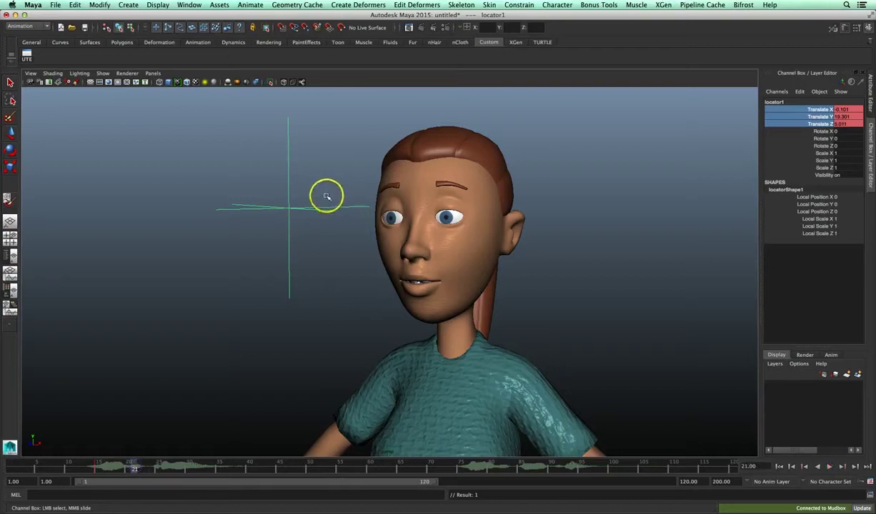
{"action": "key", "text": "w"}
{"action": "middle_click_drag", "start_coordinate": [326, 178], "coordinate": [360, 182]}
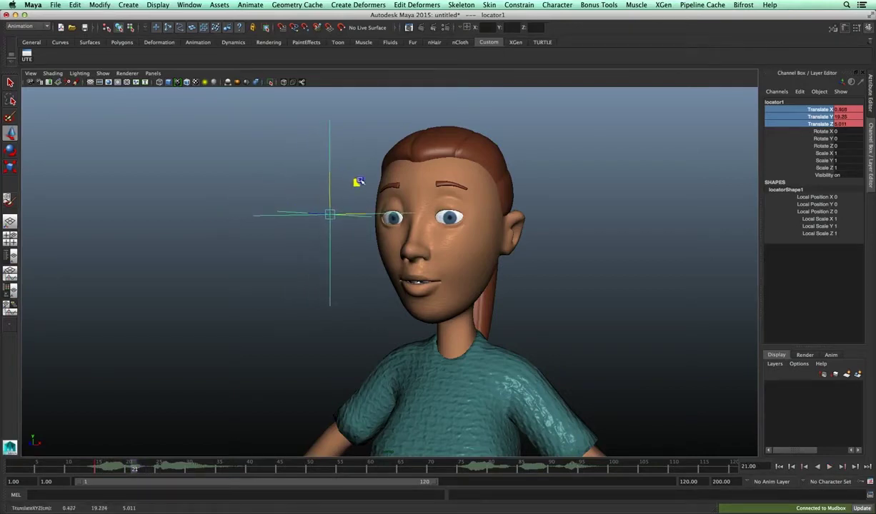
{"action": "right_click", "coordinate": [801, 134]}
{"action": "left_click", "coordinate": [799, 132]}
{"action": "left_click_drag", "start_coordinate": [137, 466], "coordinate": [162, 466]}
{"action": "middle_click_drag", "start_coordinate": [357, 183], "coordinate": [339, 171]}
{"action": "right_click", "coordinate": [830, 107]}
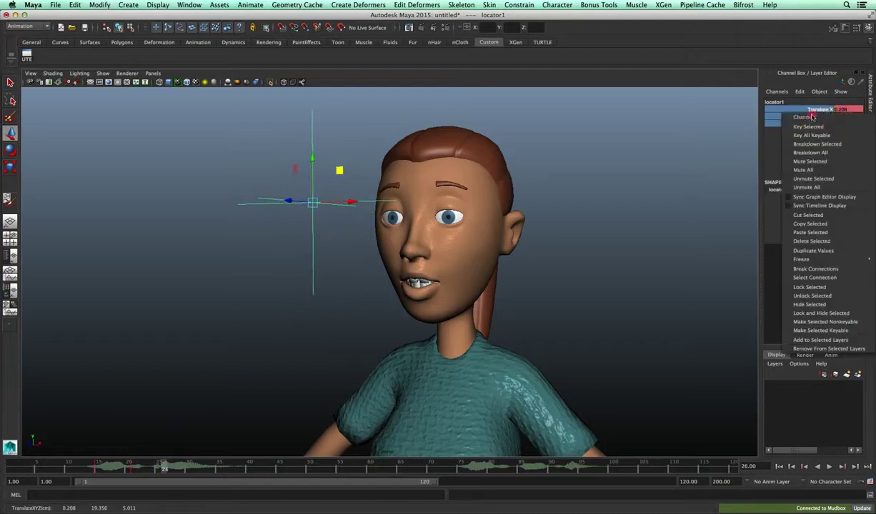
{"action": "left_click", "coordinate": [795, 122]}
- Move locator1 left, Key All at a later frame, play back the gaze, and show four views
{"action": "left_click_drag", "start_coordinate": [165, 470], "coordinate": [201, 466]}
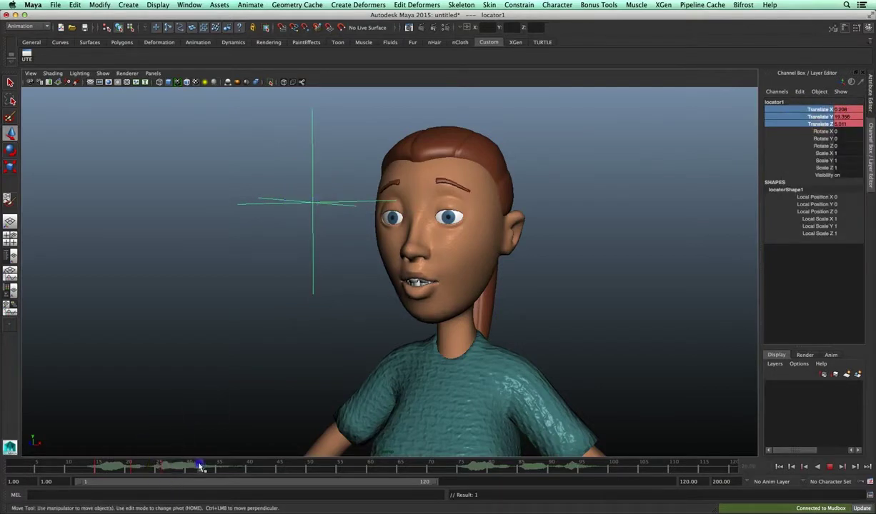
{"action": "middle_click_drag", "start_coordinate": [341, 170], "coordinate": [317, 176]}
{"action": "right_click", "coordinate": [790, 120]}
{"action": "left_click", "coordinate": [797, 134]}
{"action": "key", "text": "alt+v"}
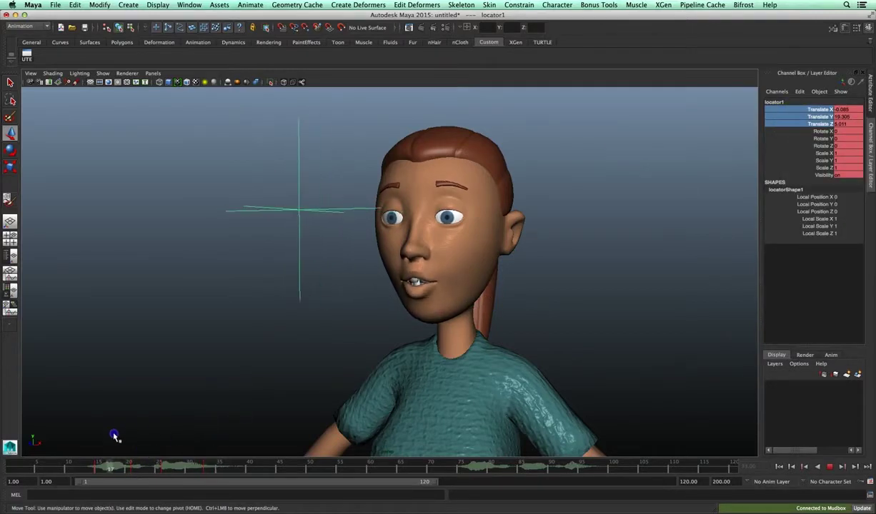
{"action": "key", "text": "alt+v"}
{"action": "mouse_move", "coordinate": [390, 279]}
{"action": "left_mouse_down", "text": "alt"}
{"action": "mouse_move", "coordinate": [388, 237]}
{"action": "mouse_move", "coordinate": [393, 255]}
{"action": "mouse_move", "coordinate": [462, 223]}
{"action": "left_mouse_up", "text": "alt"}
{"action": "key", "text": "space"}
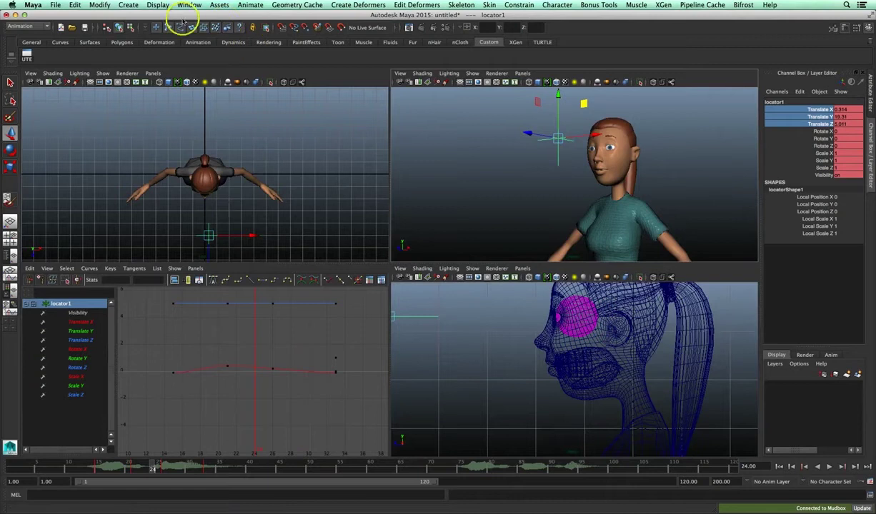
- Create camera1 and look through it in the top-left panel
{"action": "left_click", "coordinate": [129, 5]}
{"action": "mouse_move", "coordinate": [137, 55]}
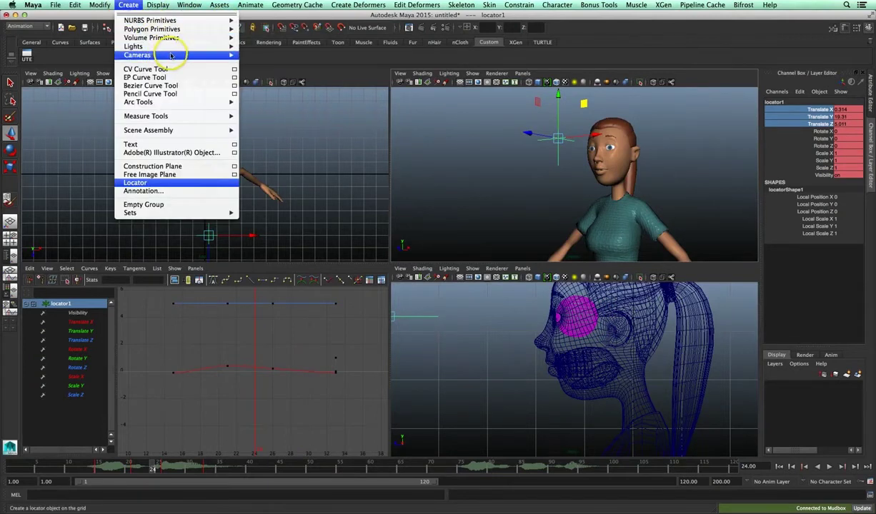
{"action": "left_click", "coordinate": [266, 60]}
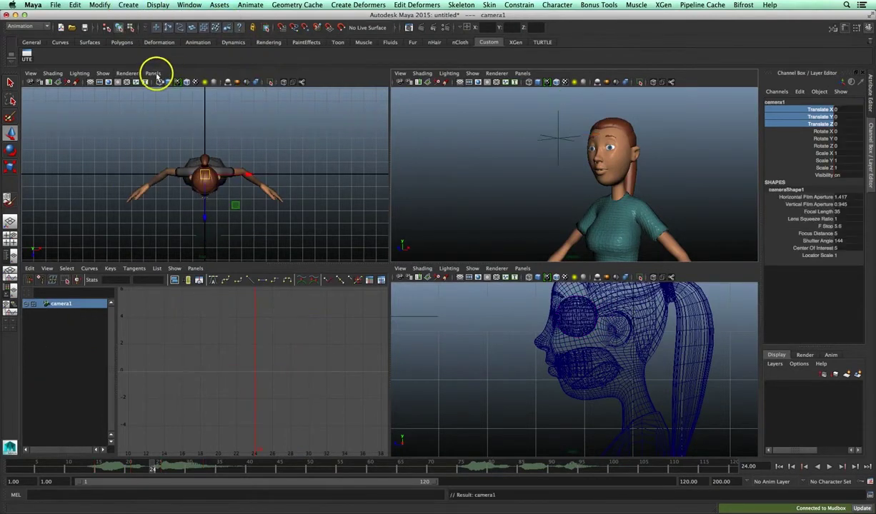
{"action": "left_click_drag", "start_coordinate": [564, 180], "coordinate": [539, 149], "text": "alt"}
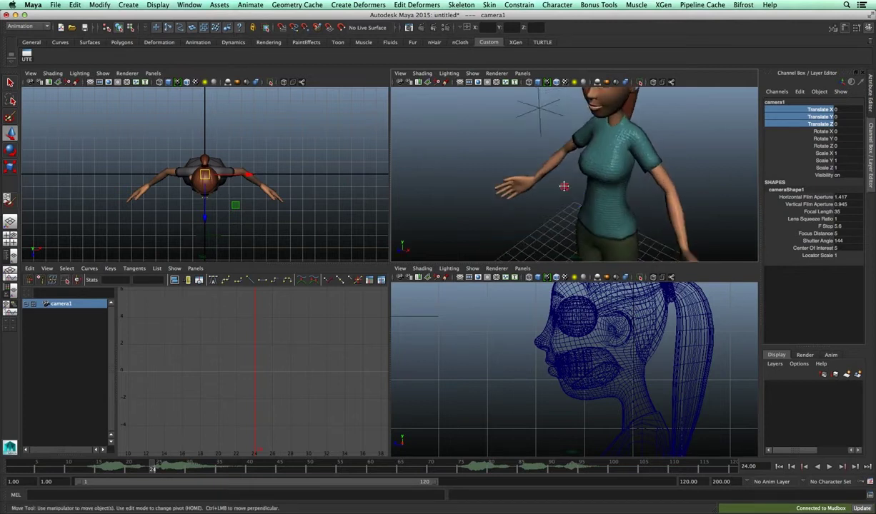
{"action": "left_click", "coordinate": [154, 75]}
{"action": "mouse_move", "coordinate": [170, 82]}
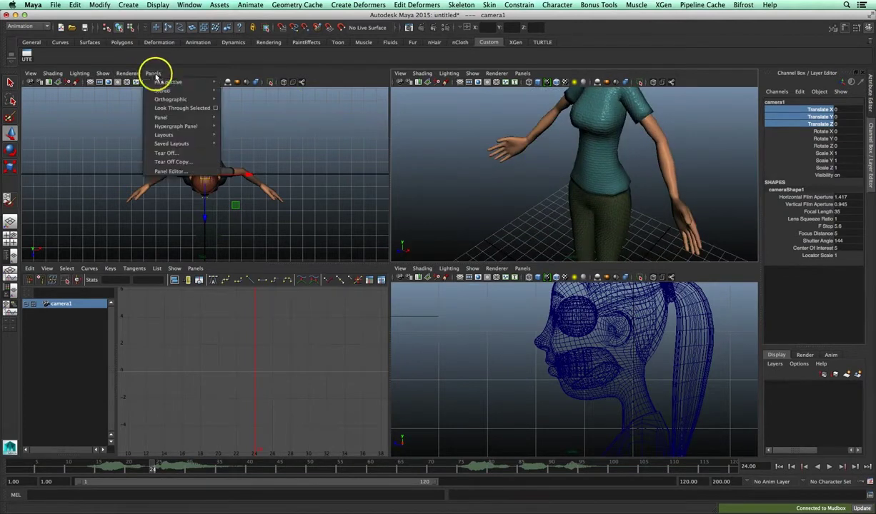
{"action": "left_click", "coordinate": [241, 83]}
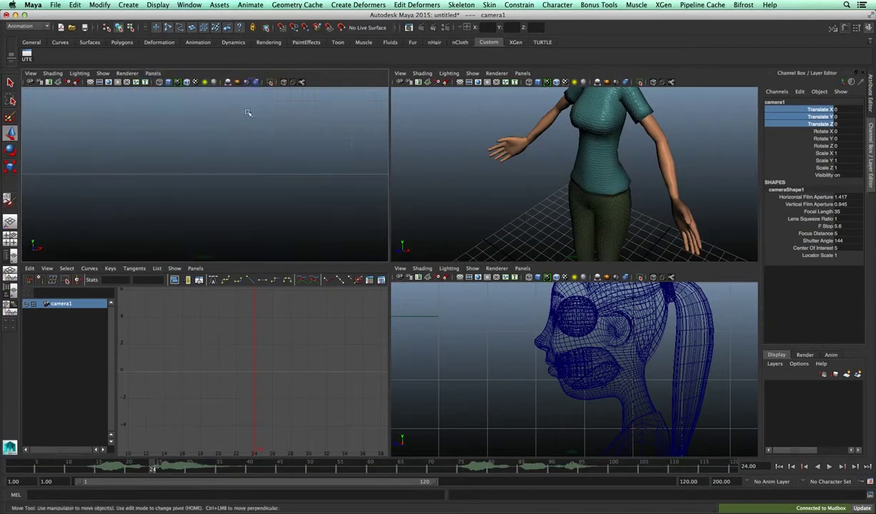
- Frame camera1 frontally on the head (Translate 2.139, 19.07, 11.972) and maximize its panel
{"action": "right_click_drag", "start_coordinate": [264, 171], "coordinate": [210, 200], "text": "alt"}
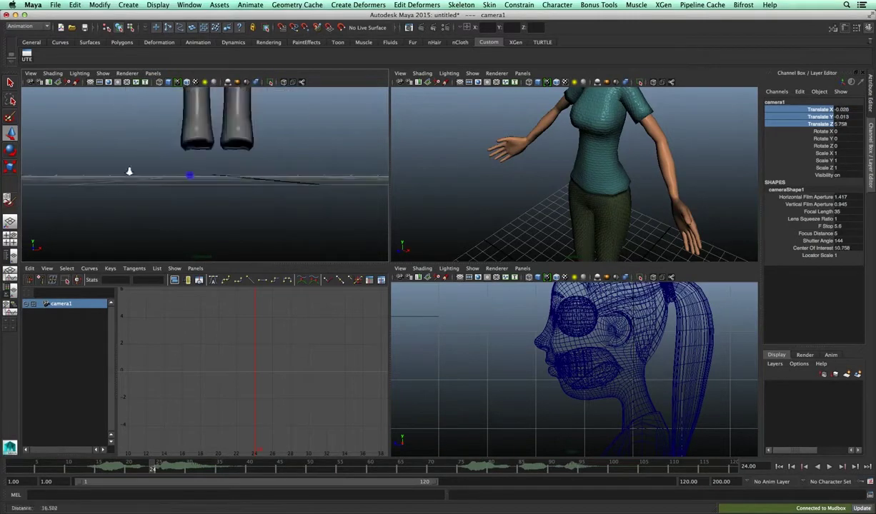
{"action": "left_click_drag", "start_coordinate": [211, 200], "coordinate": [241, 186], "text": "alt"}
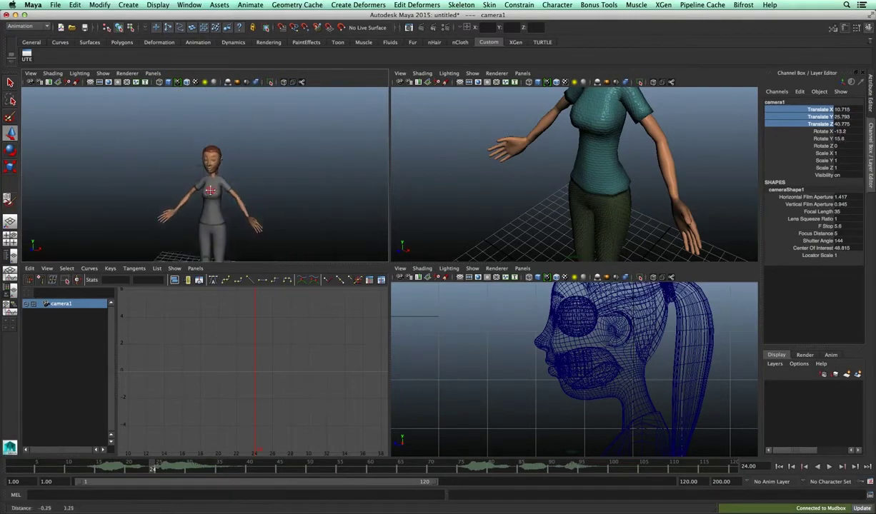
{"action": "right_click_drag", "start_coordinate": [241, 186], "coordinate": [245, 208], "text": "alt"}
{"action": "mouse_move", "coordinate": [246, 208]}
{"action": "left_mouse_down", "text": "alt"}
{"action": "mouse_move", "coordinate": [250, 193]}
{"action": "mouse_move", "coordinate": [247, 211]}
{"action": "mouse_move", "coordinate": [256, 198]}
{"action": "left_mouse_up", "text": "alt"}
{"action": "key", "text": "space"}
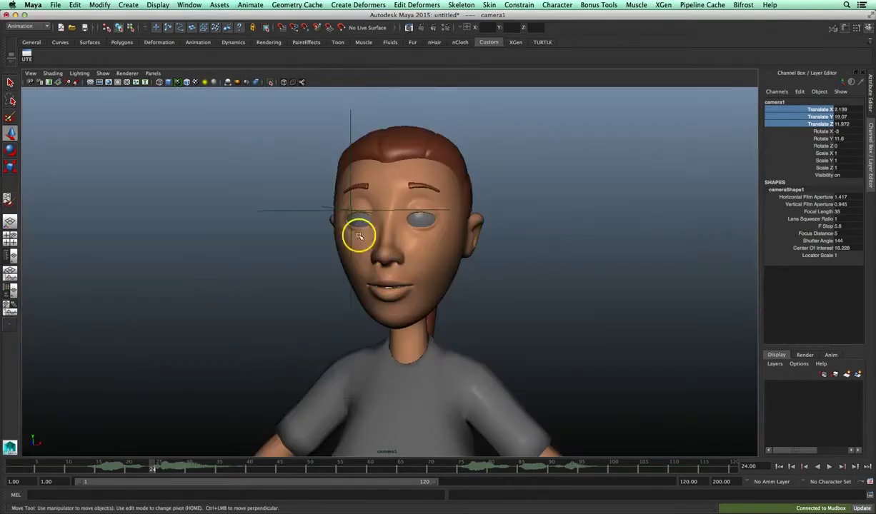
- Show textures and display only polygon objects in camera1's view
{"action": "key", "text": "6"}
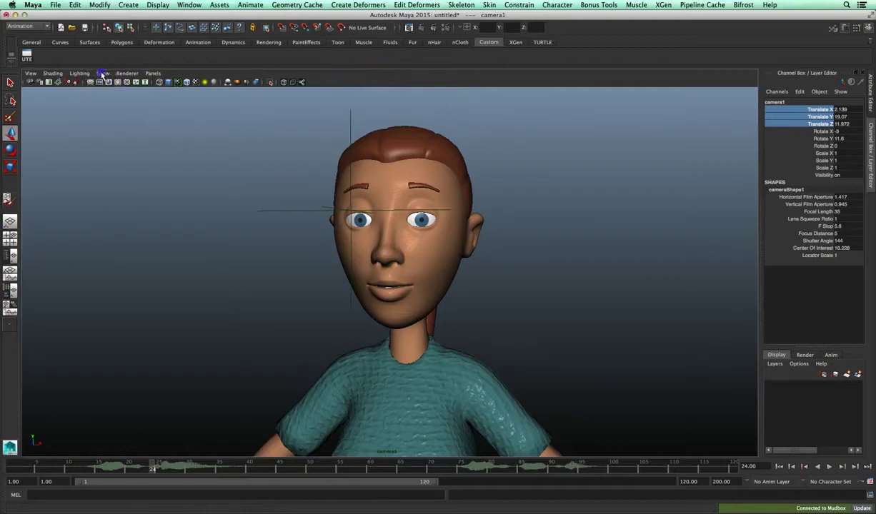
{"action": "left_click", "coordinate": [103, 74]}
{"action": "left_click", "coordinate": [112, 105]}
{"action": "left_click", "coordinate": [103, 74]}
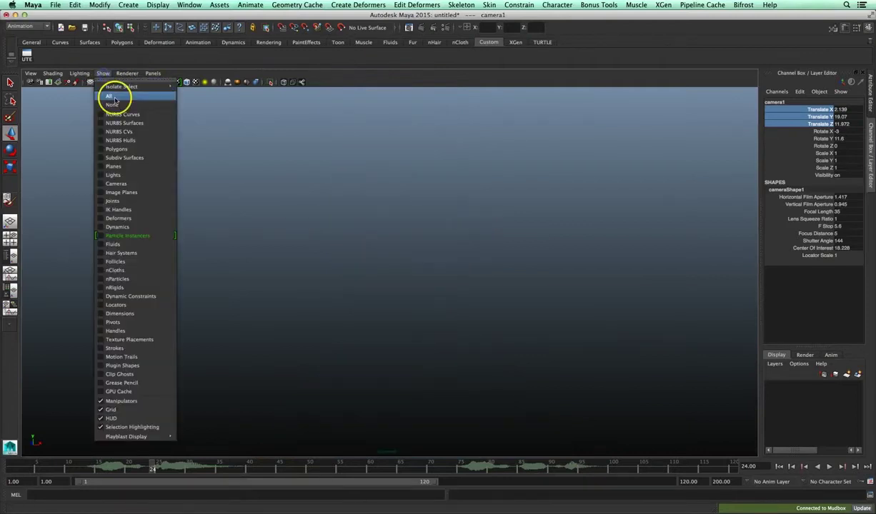
{"action": "left_click", "coordinate": [123, 150]}
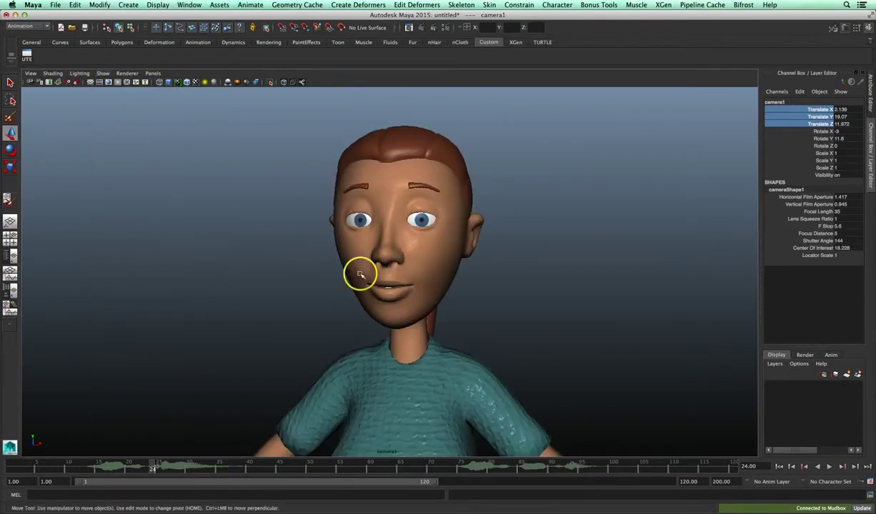
- Turn on the 960x540 resolution gate and move camera1 closer to the face
{"action": "right_click_drag", "start_coordinate": [371, 273], "coordinate": [336, 220], "text": "alt"}
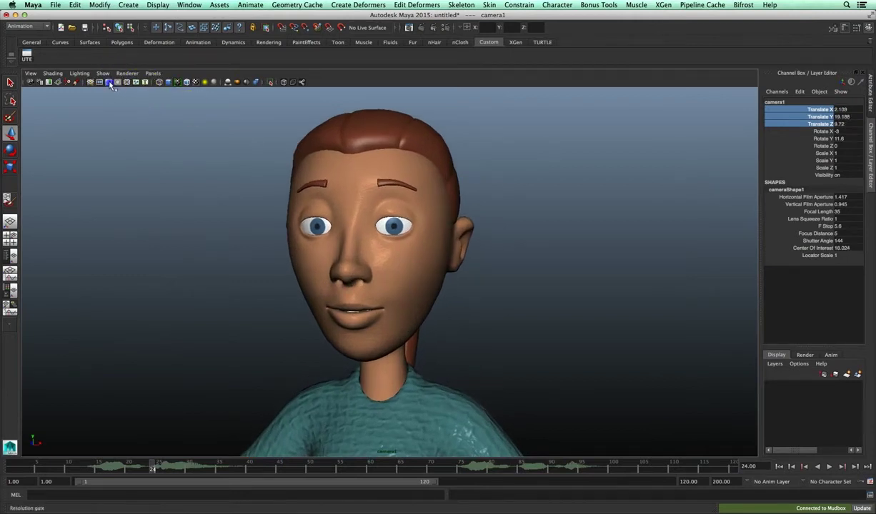
{"action": "left_click", "coordinate": [109, 83]}
{"action": "right_click_drag", "start_coordinate": [395, 210], "coordinate": [415, 241], "text": "alt"}
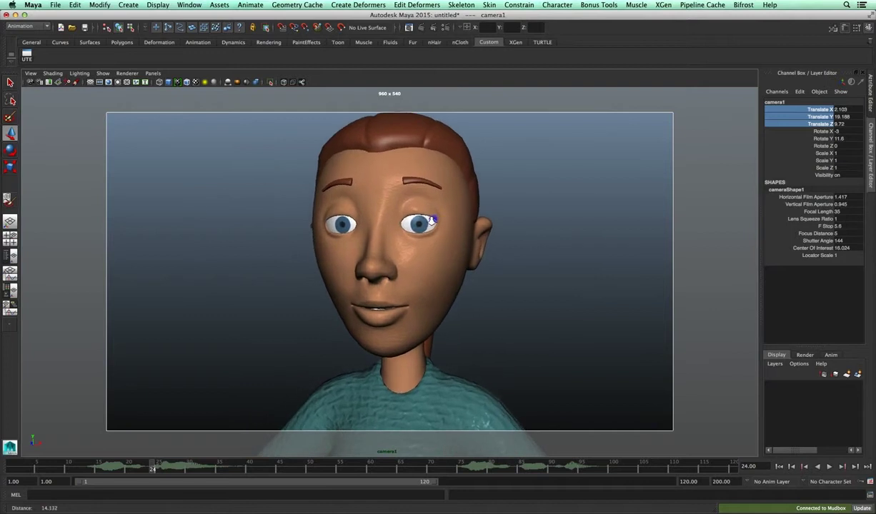
{"action": "left_click_drag", "start_coordinate": [415, 240], "coordinate": [412, 244], "text": "alt"}
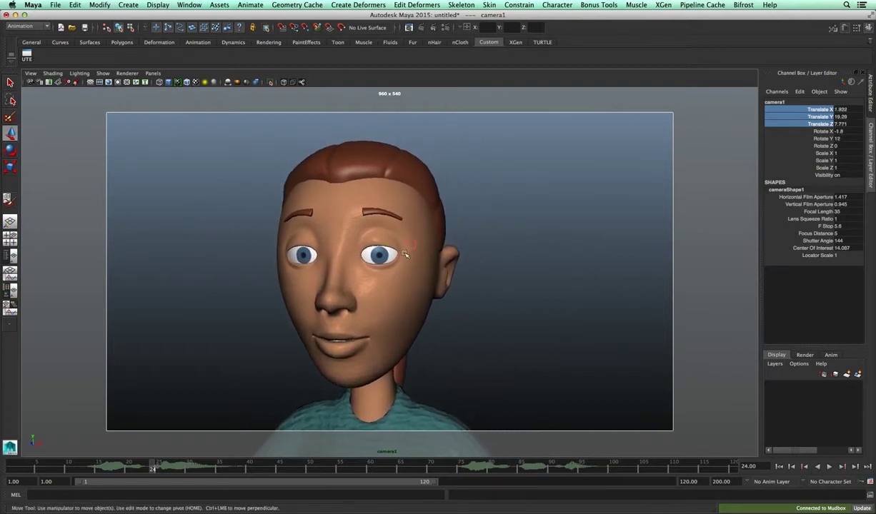
- Play the mouth animation, stop at frame 64, and return to the four-view layout
{"action": "left_click", "coordinate": [95, 468]}
{"action": "key", "text": "alt+v"}
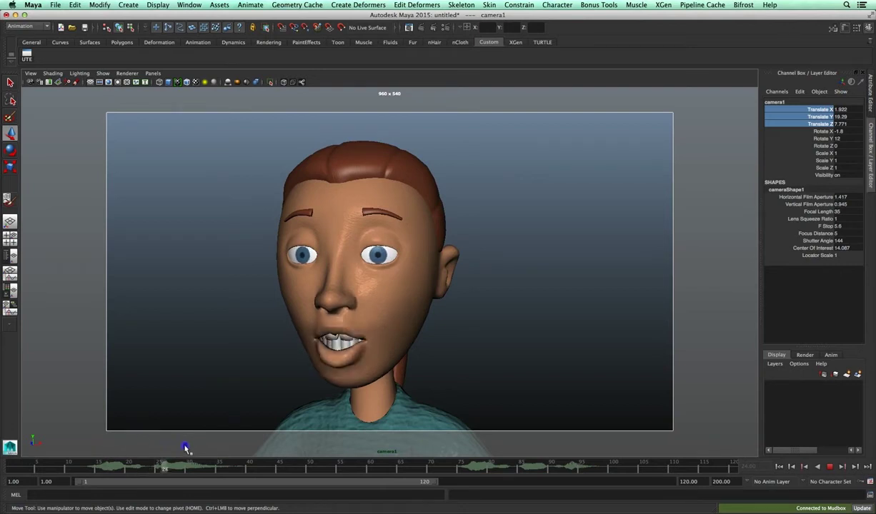
{"action": "left_click", "coordinate": [830, 466]}
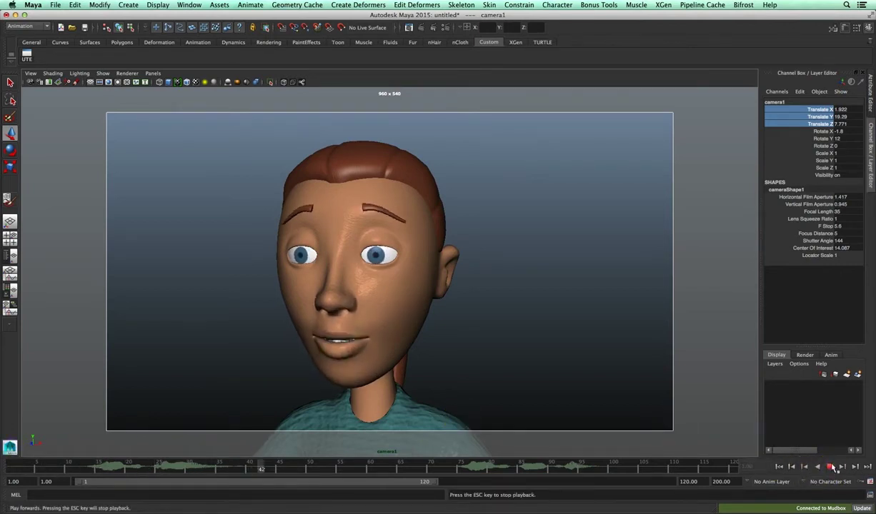
{"action": "left_click", "coordinate": [828, 467]}
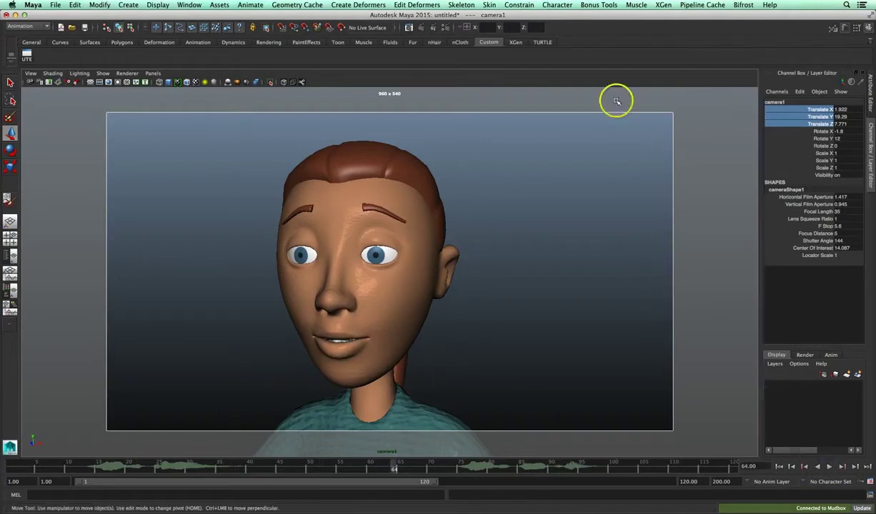
{"action": "key", "text": "space"}
{"action": "right_click_drag", "start_coordinate": [608, 156], "coordinate": [552, 212], "text": "alt"}
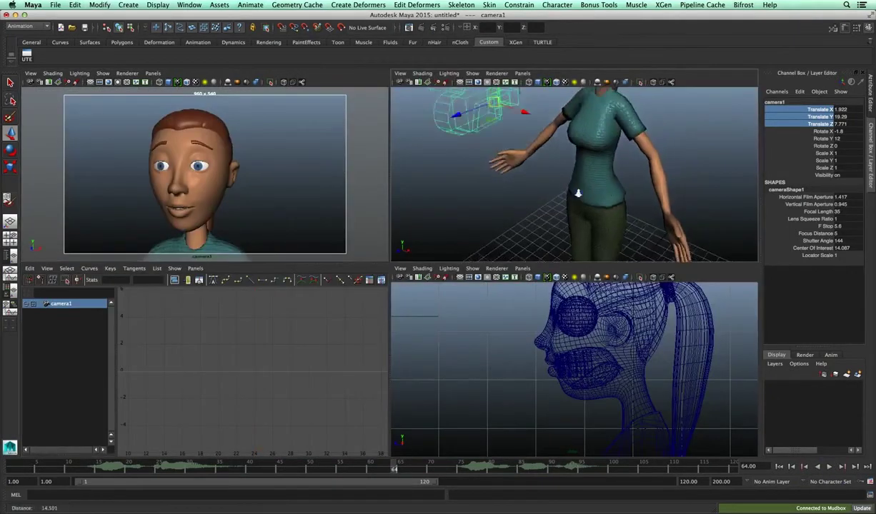
- Orbit around the girl and select the whole character
{"action": "left_click_drag", "start_coordinate": [551, 211], "coordinate": [522, 191], "text": "alt"}
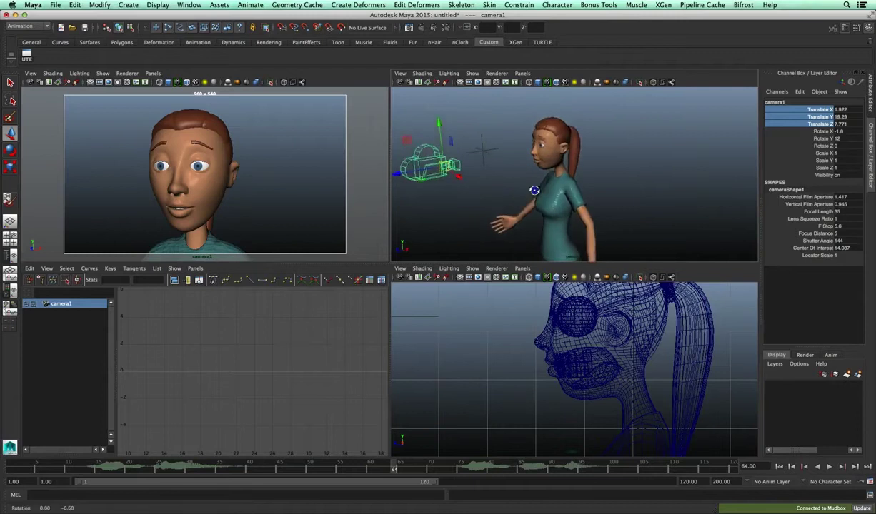
{"action": "left_click_drag", "start_coordinate": [521, 190], "coordinate": [562, 144], "text": "alt"}
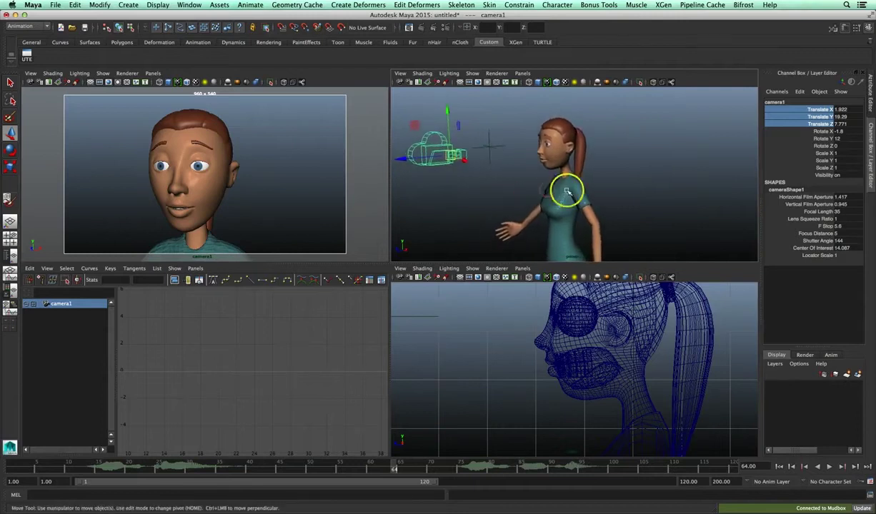
{"action": "left_click", "coordinate": [538, 113]}
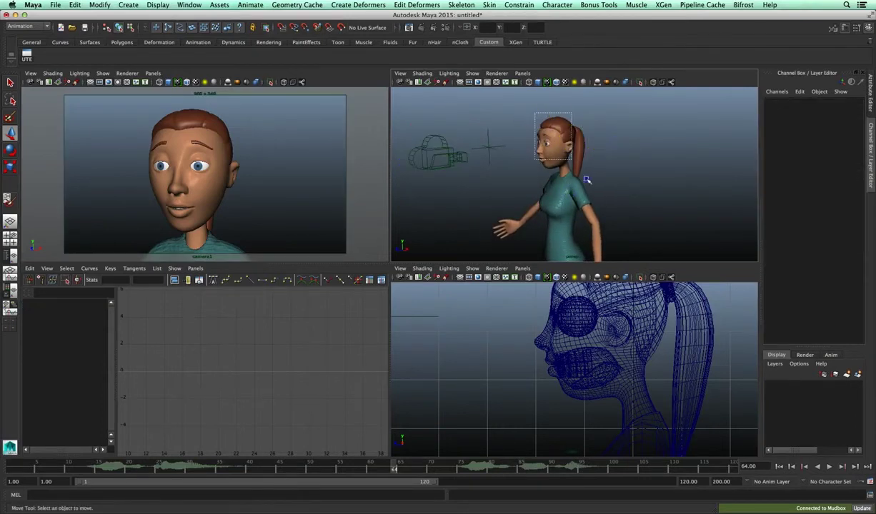
{"action": "left_click_drag", "start_coordinate": [598, 205], "coordinate": [597, 206]}
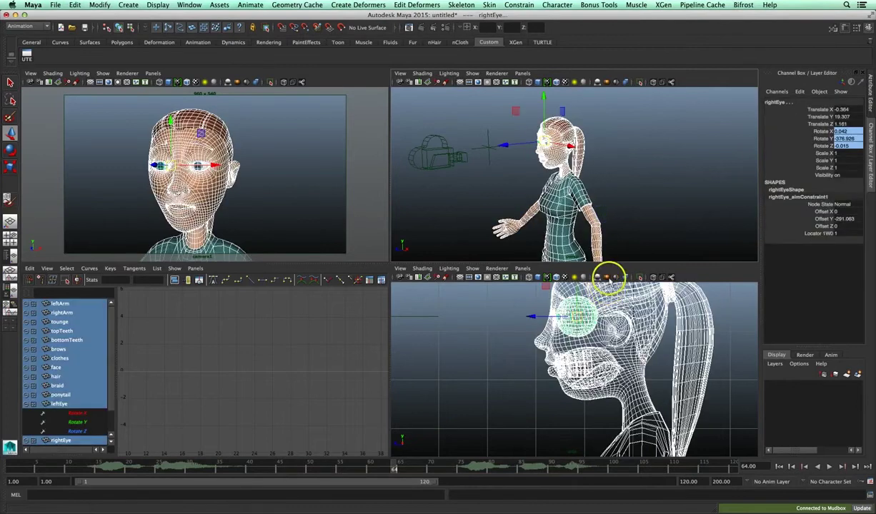
{"action": "left_click_drag", "start_coordinate": [588, 161], "coordinate": [619, 157], "text": "alt"}
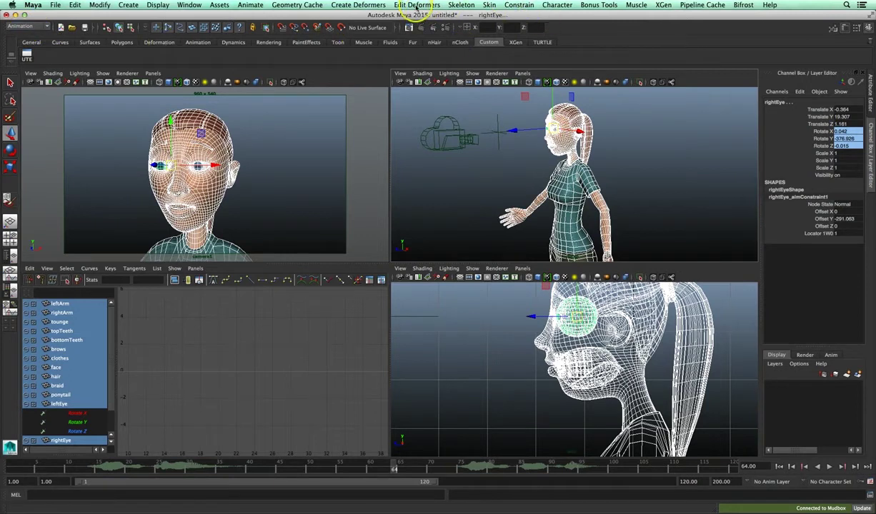
- Add a lattice around the character with T Divisions 9 and maximize the perspective view
{"action": "left_click", "coordinate": [368, 6]}
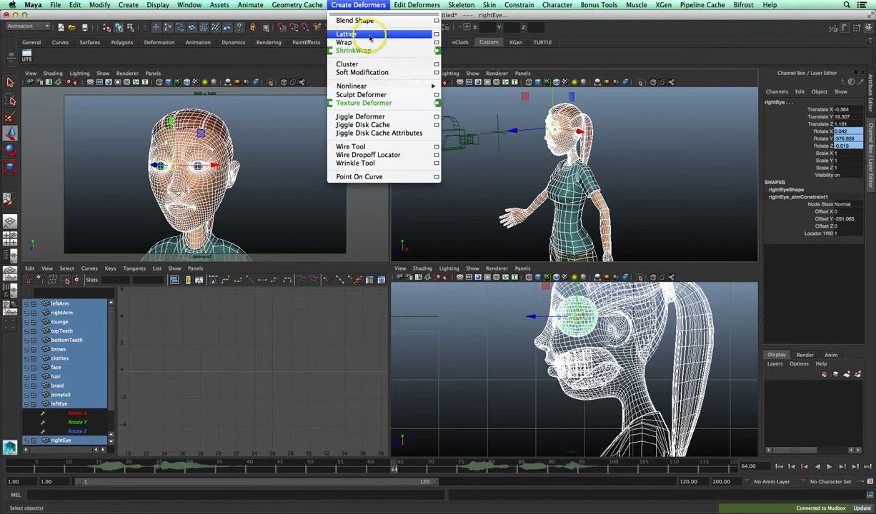
{"action": "left_click", "coordinate": [346, 35]}
{"action": "mouse_move", "coordinate": [583, 166]}
{"action": "left_mouse_down", "text": "alt"}
{"action": "mouse_move", "coordinate": [572, 183]}
{"action": "mouse_move", "coordinate": [623, 171]}
{"action": "left_mouse_up", "text": "alt"}
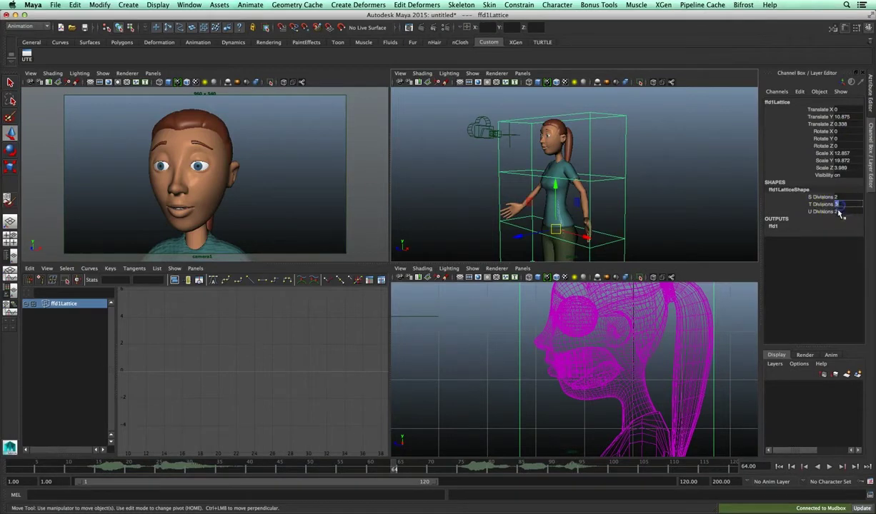
{"action": "key", "text": "Return"}
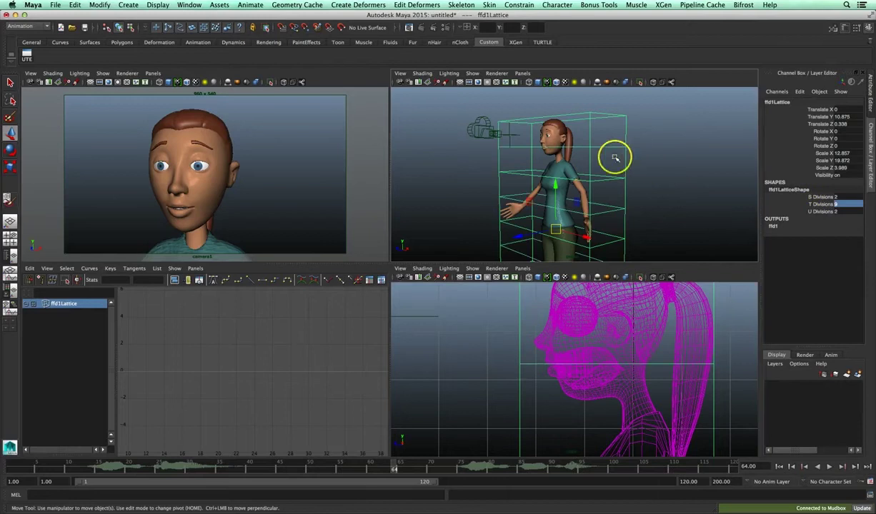
{"action": "mouse_move", "coordinate": [631, 156]}
{"action": "left_mouse_down", "text": "alt"}
{"action": "mouse_move", "coordinate": [564, 178]}
{"action": "mouse_move", "coordinate": [586, 188]}
{"action": "left_mouse_up", "text": "alt"}
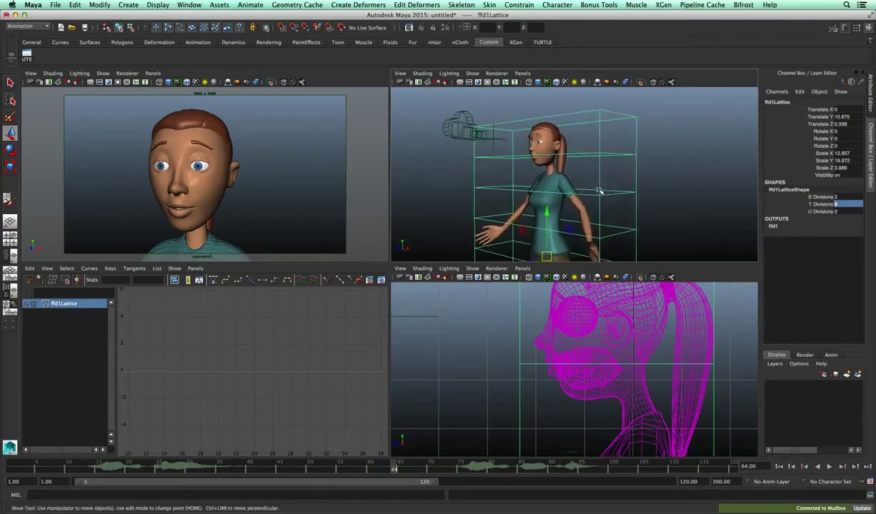
{"action": "key", "text": "space"}
{"action": "mouse_move", "coordinate": [508, 212]}
{"action": "left_mouse_down", "text": "alt"}
{"action": "mouse_move", "coordinate": [492, 227]}
{"action": "mouse_move", "coordinate": [532, 220]}
{"action": "left_mouse_up", "text": "alt"}
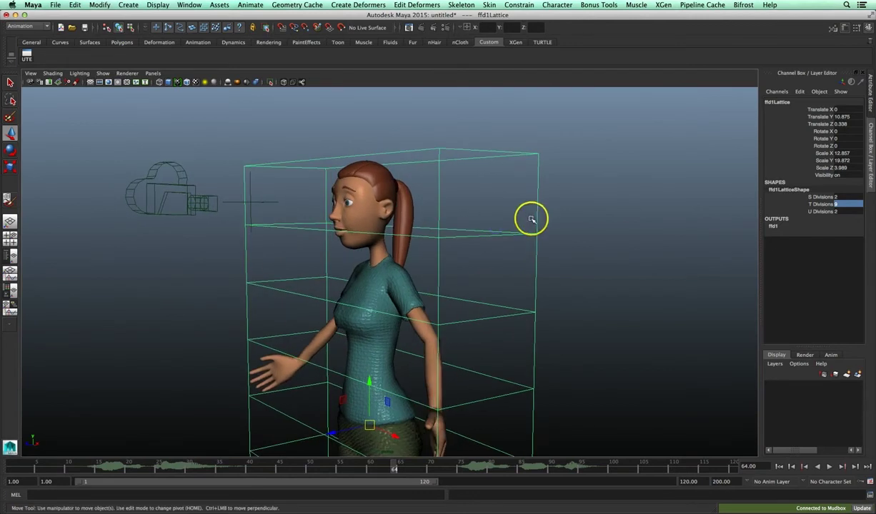
{"action": "right_click", "coordinate": [532, 232]}
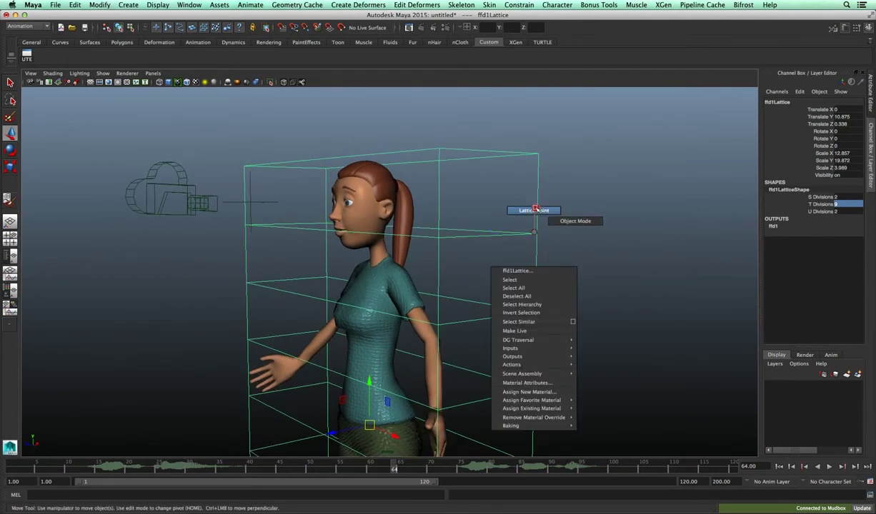
- Switch to Lattice Point mode and select the top lattice points around the head for rotation
{"action": "left_click", "coordinate": [530, 208]}
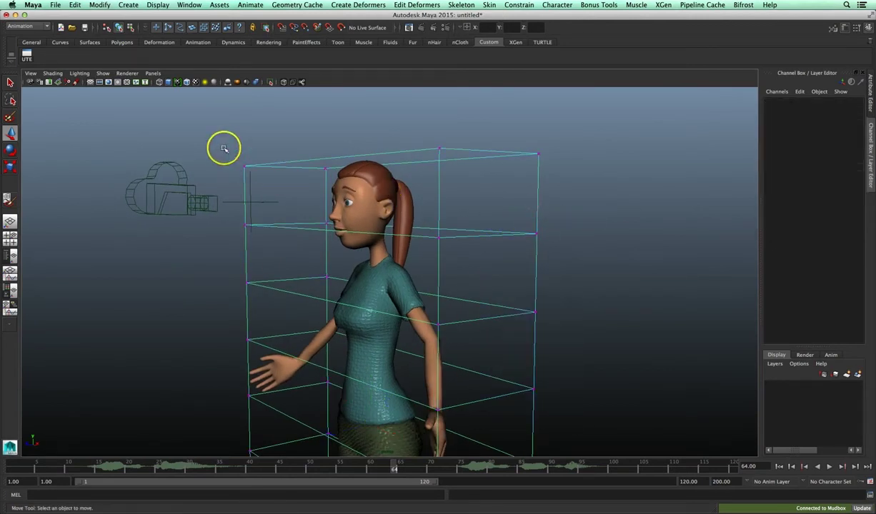
{"action": "left_click_drag", "start_coordinate": [419, 220], "coordinate": [589, 258]}
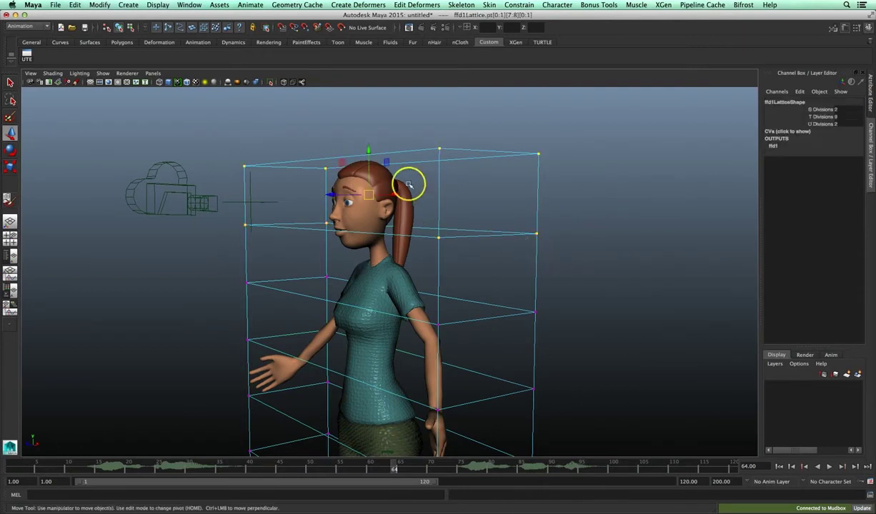
{"action": "key", "text": "e"}
{"action": "mouse_move", "coordinate": [399, 216]}
{"action": "left_mouse_down", "text": "alt"}
{"action": "mouse_move", "coordinate": [371, 195]}
{"action": "mouse_move", "coordinate": [376, 188]}
{"action": "left_mouse_up", "text": "alt"}
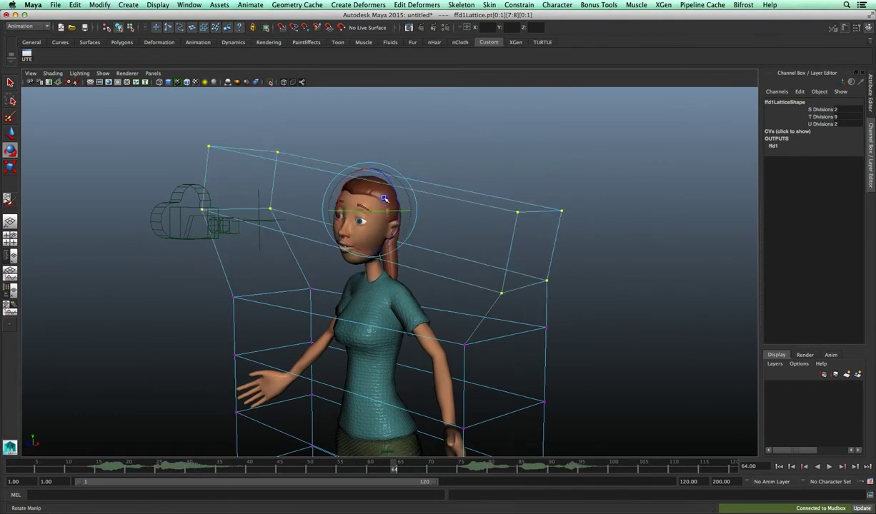
- Rotate the top lattice points to tilt the head, then deselect them
{"action": "mouse_move", "coordinate": [376, 188]}
{"action": "left_mouse_down"}
{"action": "mouse_move", "coordinate": [425, 239]}
{"action": "mouse_move", "coordinate": [411, 254]}
{"action": "left_mouse_up"}
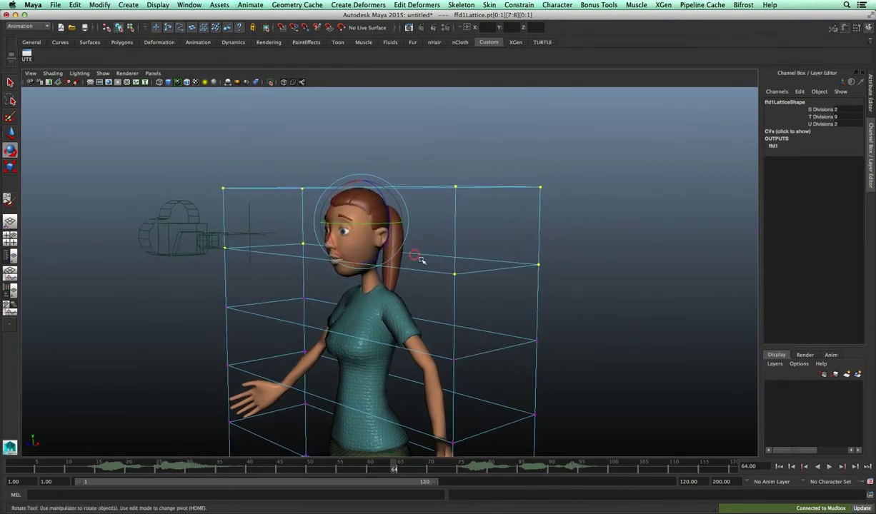
{"action": "key", "text": "space"}
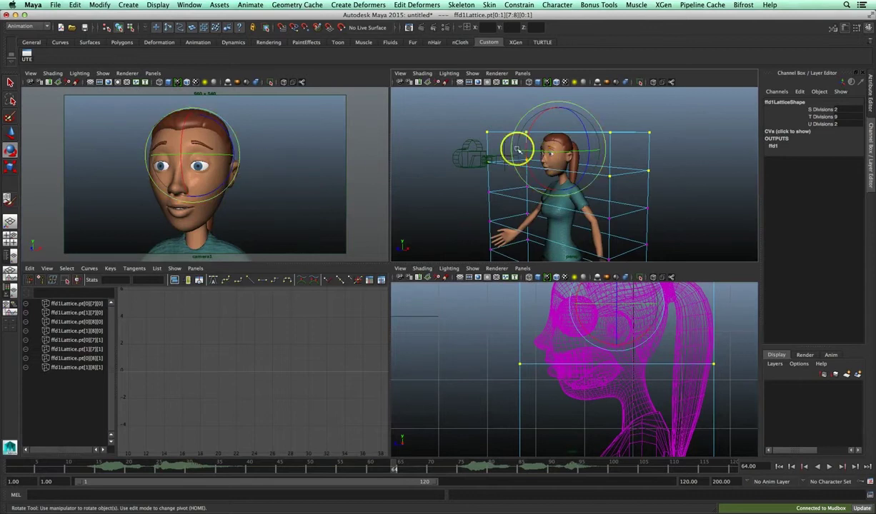
{"action": "mouse_move", "coordinate": [564, 143]}
{"action": "left_mouse_down"}
{"action": "mouse_move", "coordinate": [565, 137]}
{"action": "mouse_move", "coordinate": [570, 174]}
{"action": "left_mouse_up"}
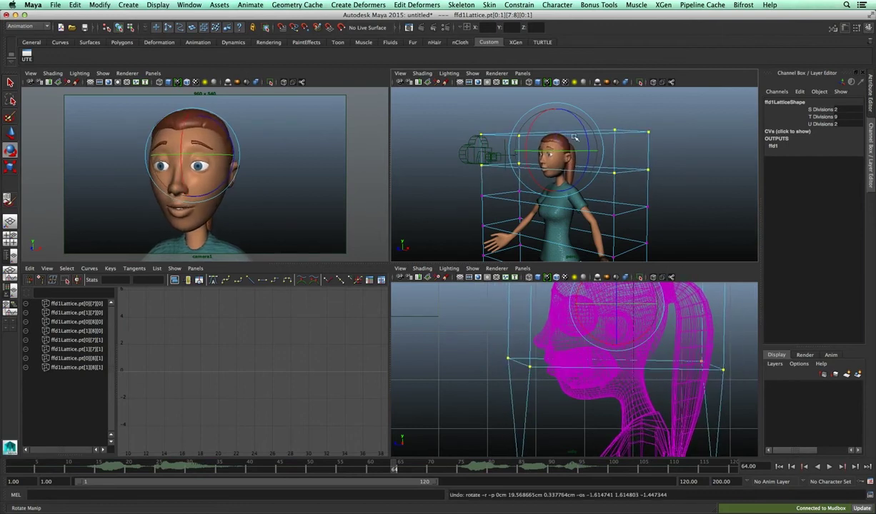
{"action": "key", "text": "space"}
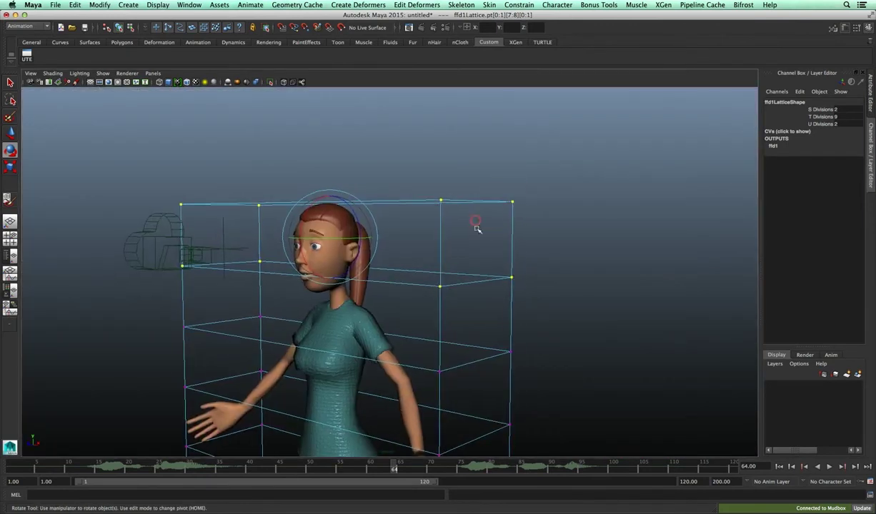
{"action": "left_click_drag", "start_coordinate": [475, 231], "coordinate": [268, 163], "text": "alt"}
{"action": "left_click", "coordinate": [179, 146]}
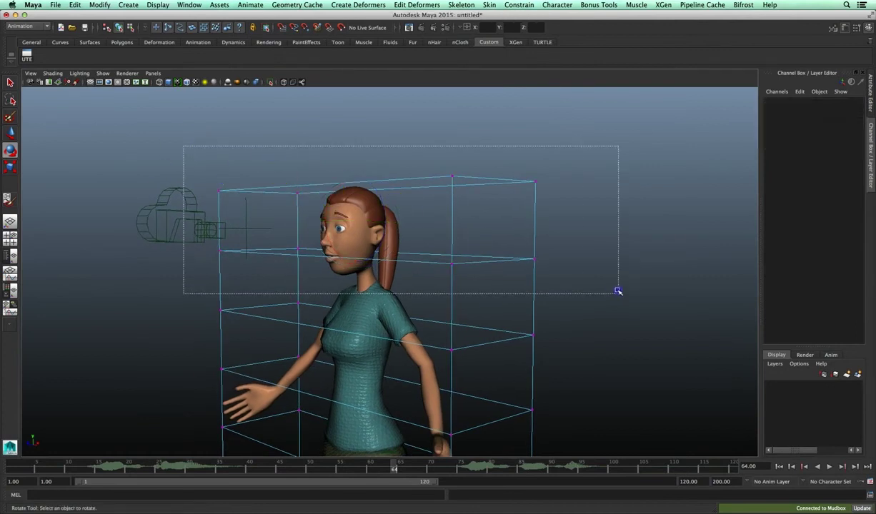
- Reselect the top lattice points and add a cluster deformer to them
{"action": "left_click_drag", "start_coordinate": [179, 146], "coordinate": [597, 287]}
{"action": "mouse_move", "coordinate": [489, 258]}
{"action": "left_mouse_down", "text": "alt"}
{"action": "mouse_move", "coordinate": [477, 260]}
{"action": "mouse_move", "coordinate": [496, 260]}
{"action": "mouse_move", "coordinate": [495, 245]}
{"action": "left_mouse_up", "text": "alt"}
{"action": "left_click", "coordinate": [357, 6]}
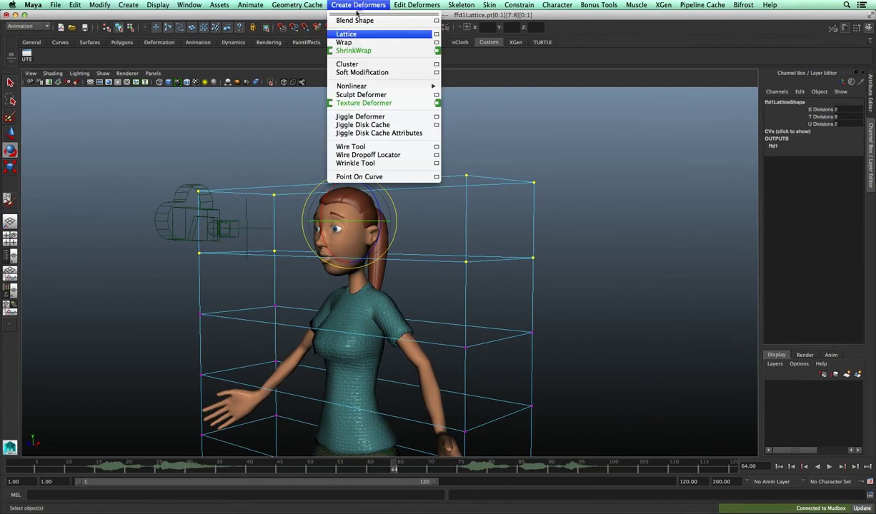
{"action": "left_click", "coordinate": [373, 65]}
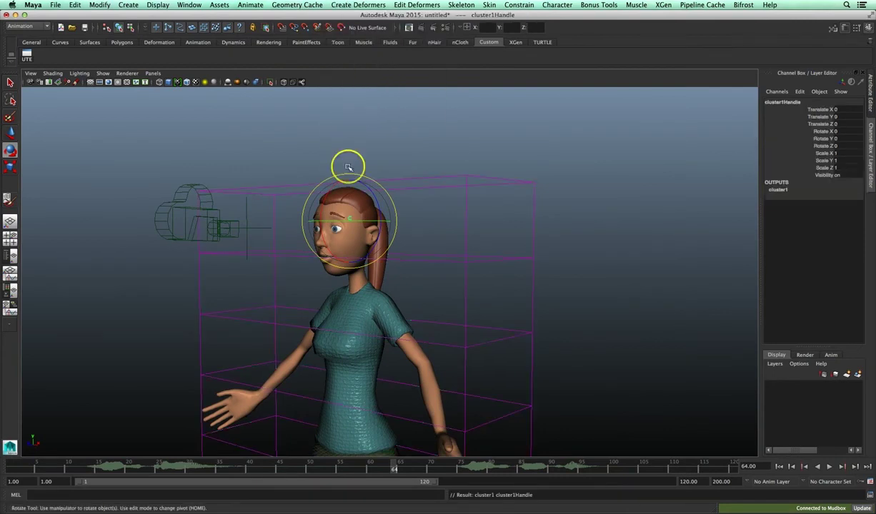
{"action": "left_click_drag", "start_coordinate": [347, 167], "coordinate": [385, 236], "text": "alt"}
- Show a Hypergraph in the four-view layout and put ffd1Lattice and ffd1Base into a new layer
{"action": "key", "text": "space"}
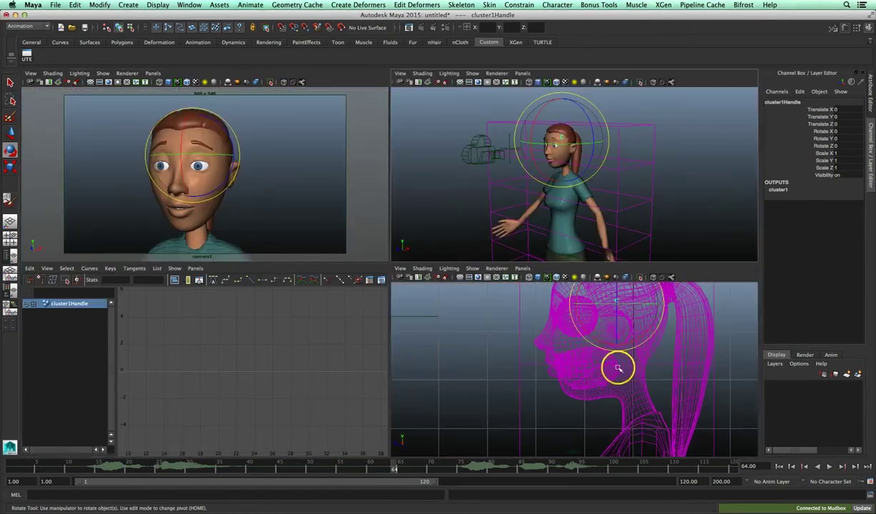
{"action": "key", "text": "space"}
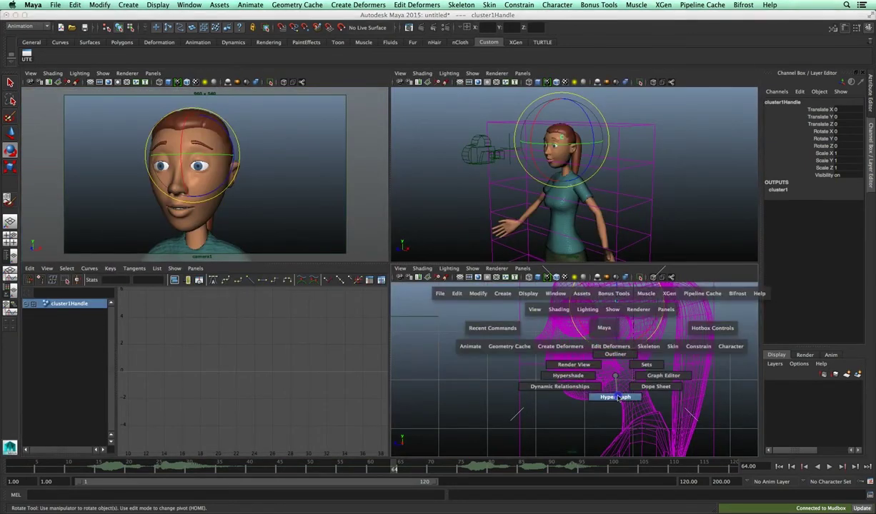
{"action": "left_click_drag", "start_coordinate": [616, 379], "coordinate": [618, 391]}
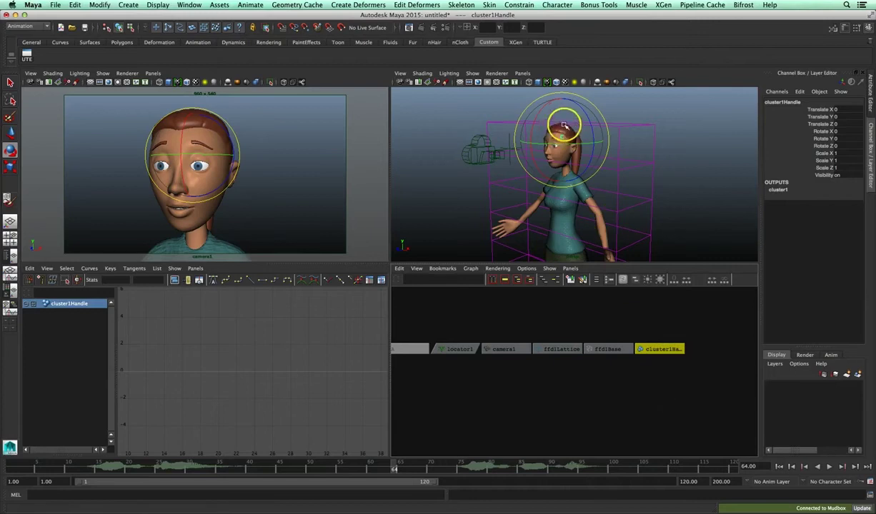
{"action": "left_click_drag", "start_coordinate": [564, 128], "coordinate": [567, 129]}
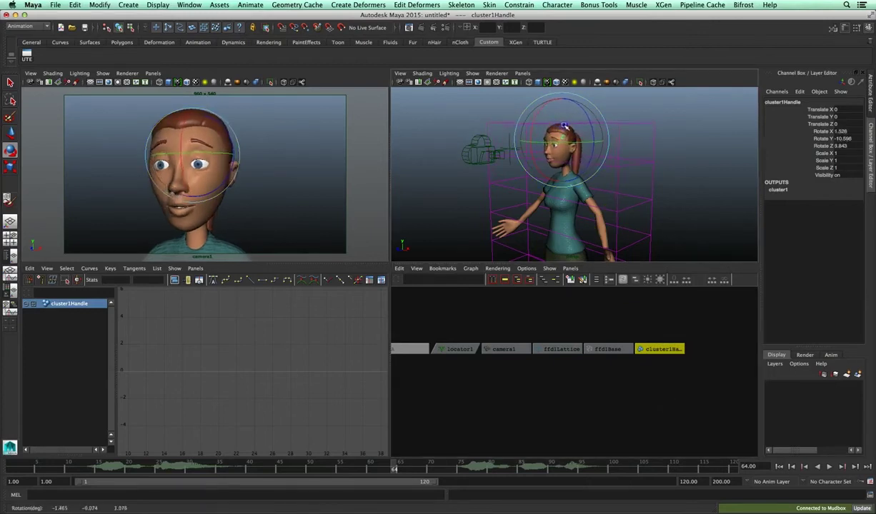
{"action": "key", "text": "ctrl+z"}
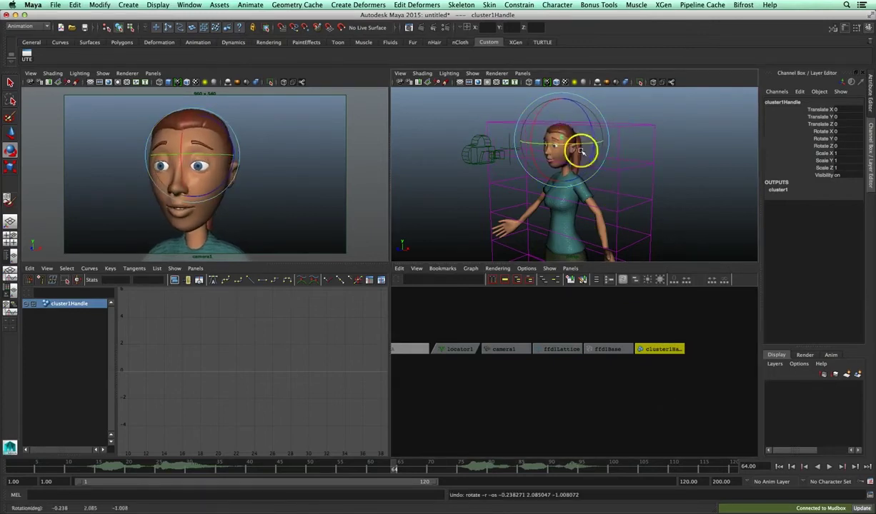
{"action": "left_click_drag", "start_coordinate": [560, 323], "coordinate": [590, 373]}
{"action": "left_click", "coordinate": [855, 383]}
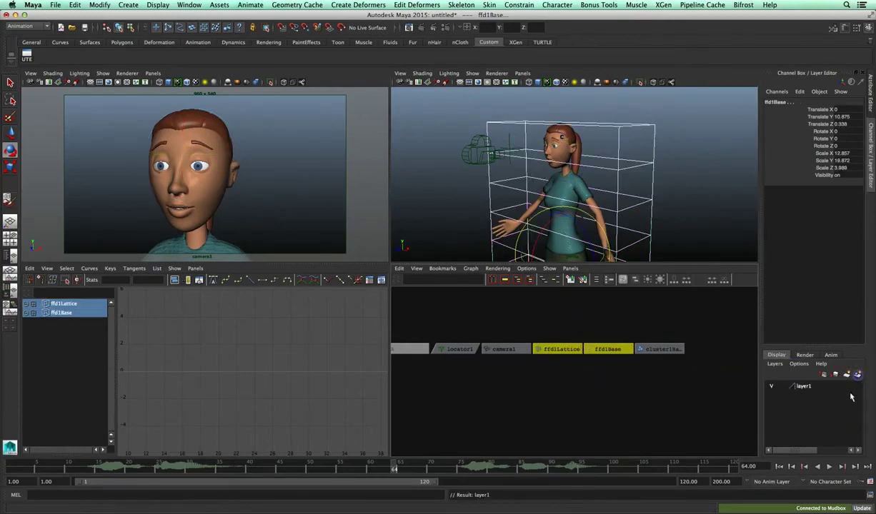
- Hide layer1, select cluster1Handle, maximize the camera view and go to frame 1
{"action": "left_click", "coordinate": [781, 386]}
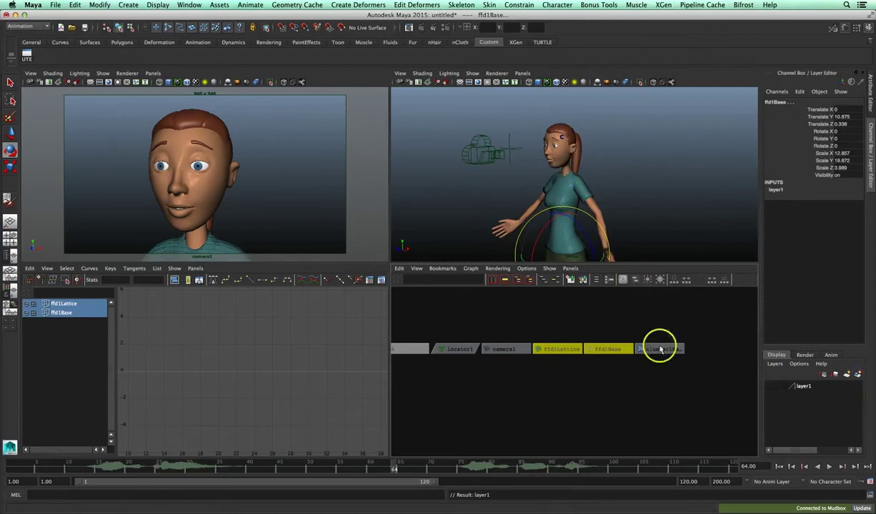
{"action": "left_click_drag", "start_coordinate": [664, 327], "coordinate": [655, 390]}
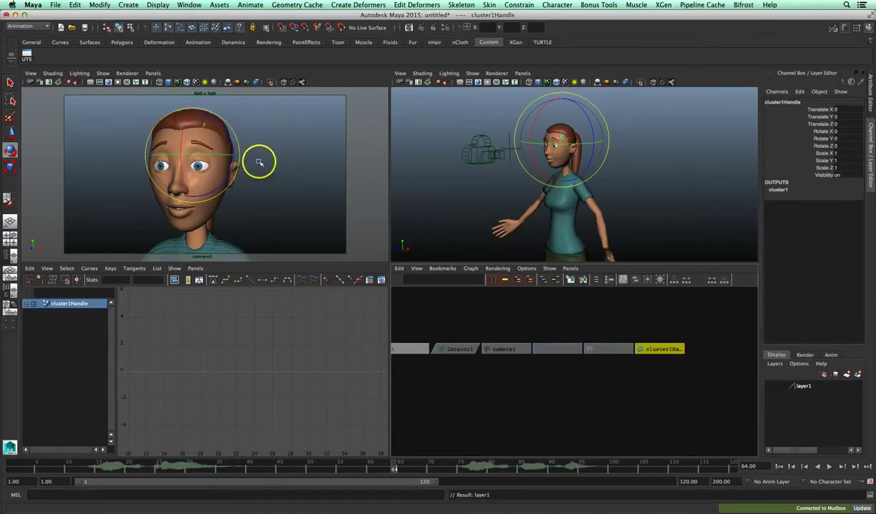
{"action": "key", "text": "space"}
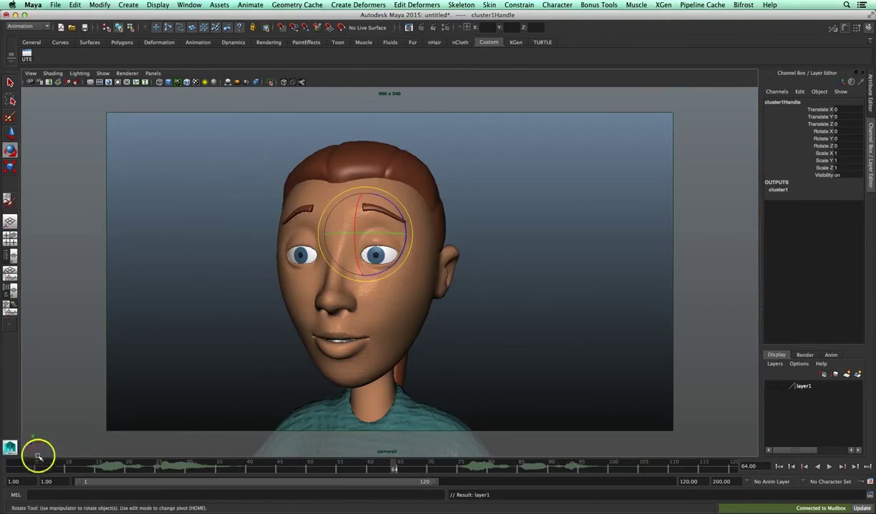
{"action": "left_click", "coordinate": [39, 469]}
{"action": "left_click_drag", "start_coordinate": [14, 469], "coordinate": [12, 468]}
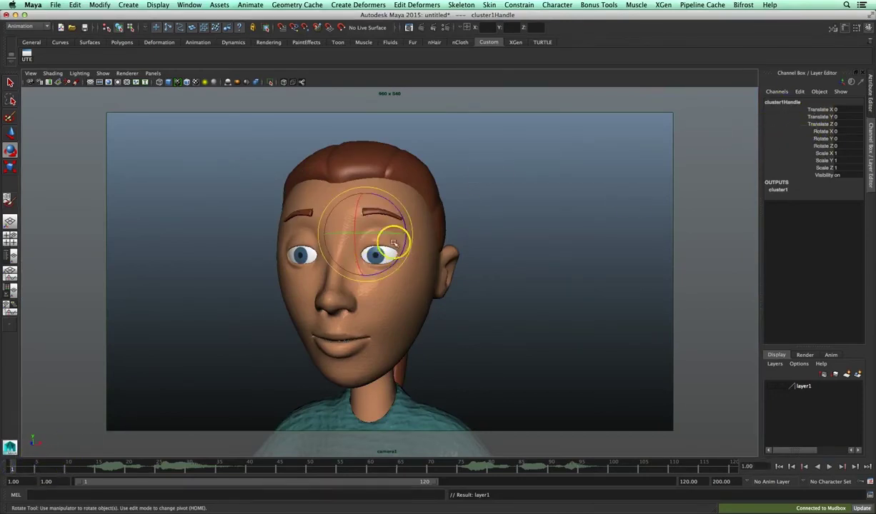
- Test-rotate the head cluster, undo it, and select its Rotate X/Y/Z channels
{"action": "left_click_drag", "start_coordinate": [377, 226], "coordinate": [376, 223]}
{"action": "key", "text": "z"}
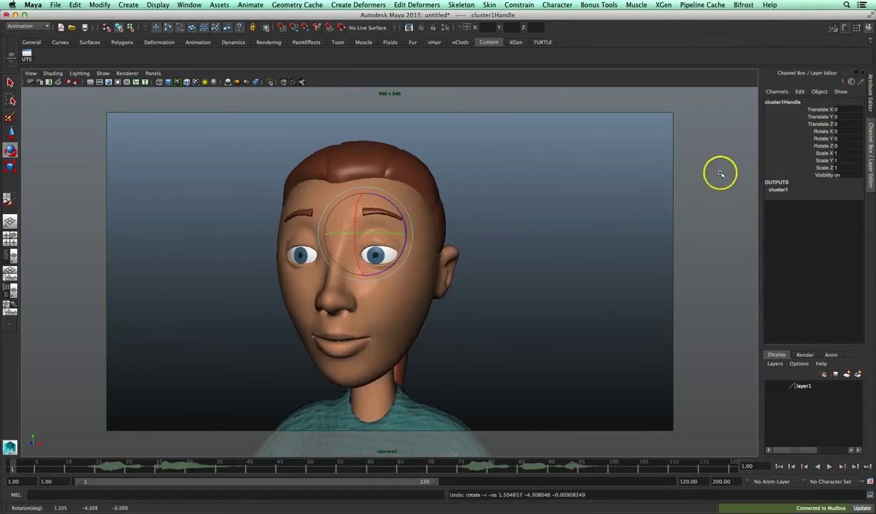
{"action": "left_click_drag", "start_coordinate": [836, 142], "coordinate": [826, 149]}
{"action": "right_click", "coordinate": [815, 145]}
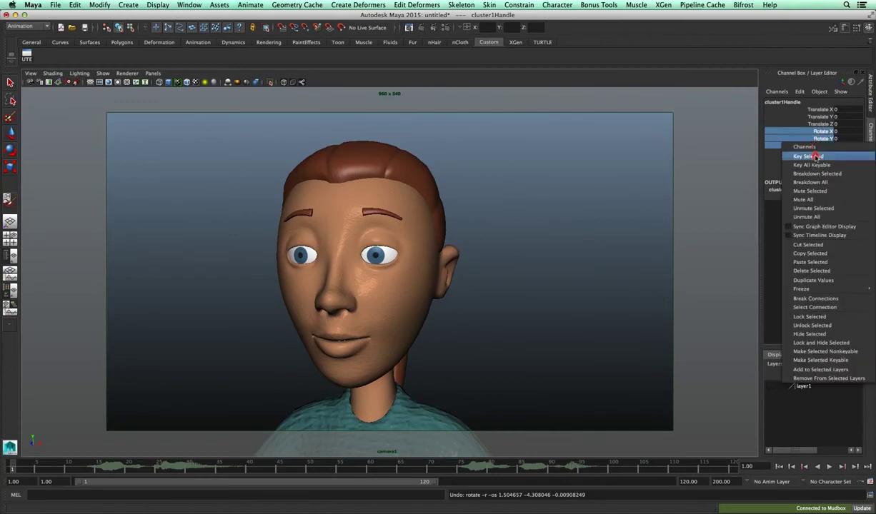
- Key the cluster's rotation at frame 1, then tilt the head at frame 17
{"action": "left_click", "coordinate": [815, 157]}
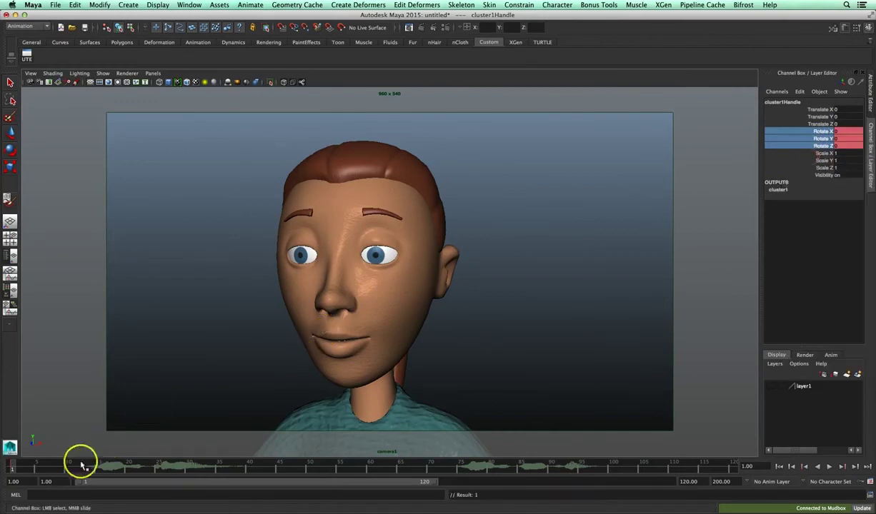
{"action": "left_click_drag", "start_coordinate": [92, 472], "coordinate": [109, 470]}
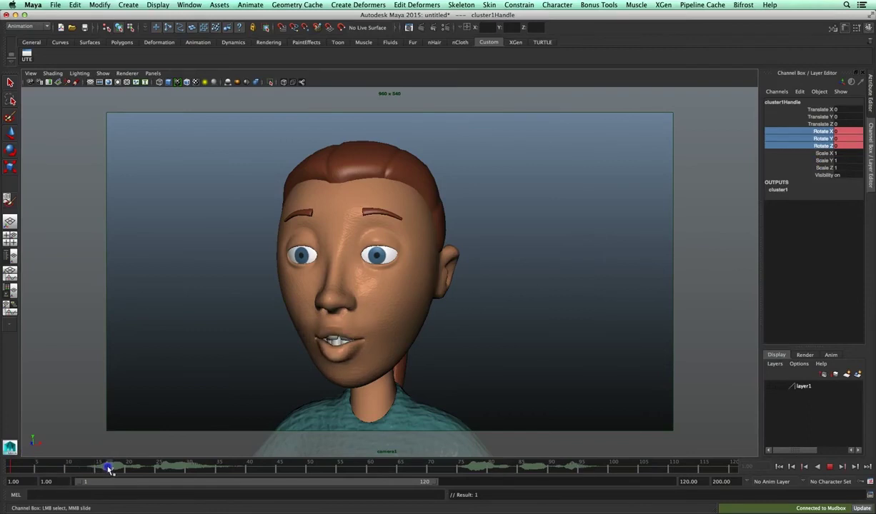
{"action": "key", "text": "e"}
{"action": "left_click_drag", "start_coordinate": [378, 222], "coordinate": [368, 253]}
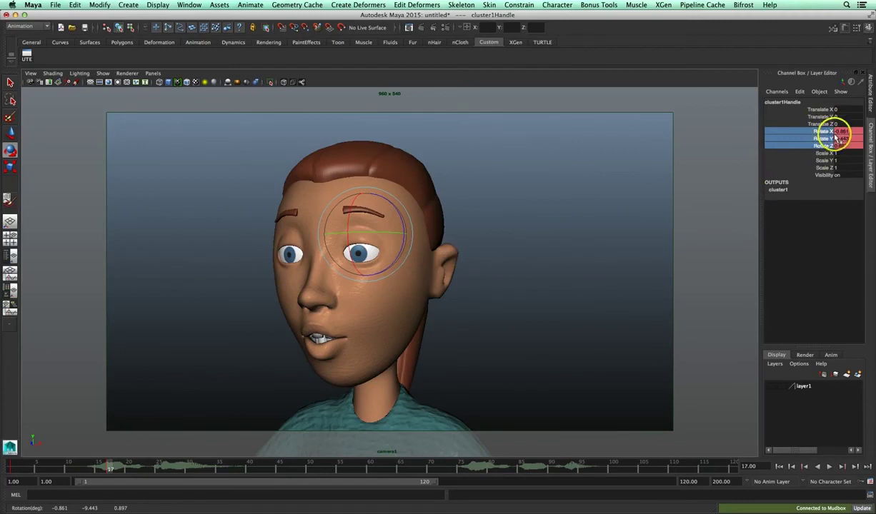
- Pose the head with new rotations at frames 25 and 40
{"action": "left_click_drag", "start_coordinate": [115, 465], "coordinate": [168, 461]}
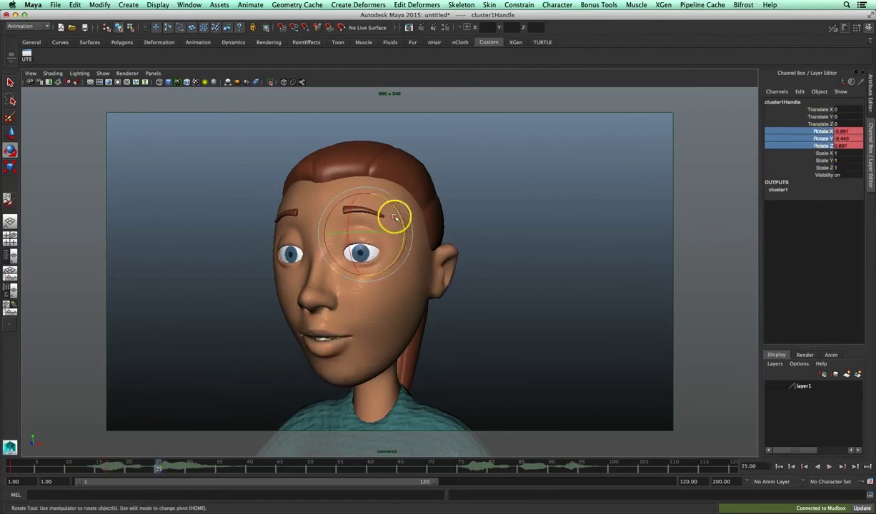
{"action": "left_click_drag", "start_coordinate": [391, 214], "coordinate": [383, 216]}
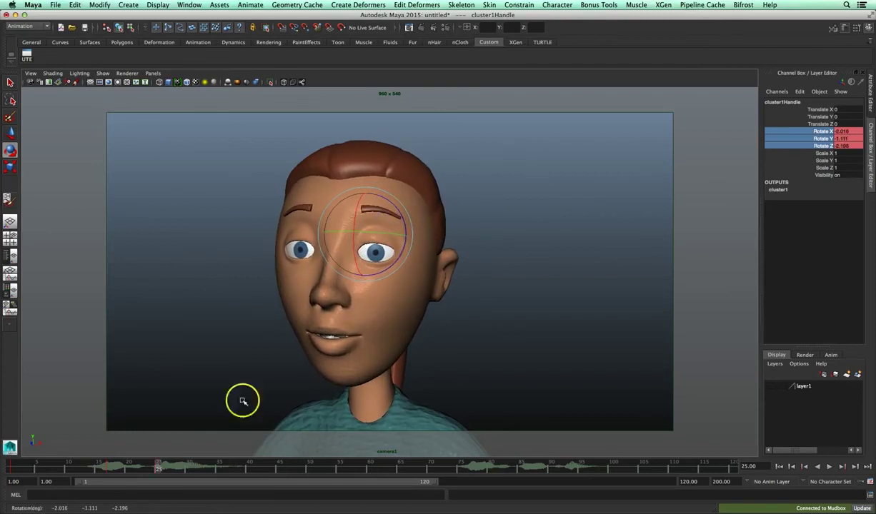
{"action": "left_click_drag", "start_coordinate": [158, 465], "coordinate": [246, 470]}
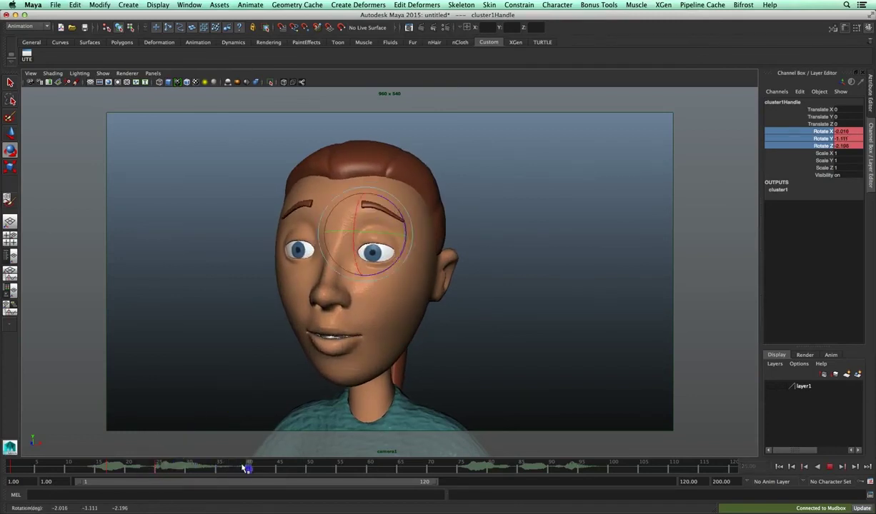
{"action": "left_click_drag", "start_coordinate": [379, 222], "coordinate": [379, 234]}
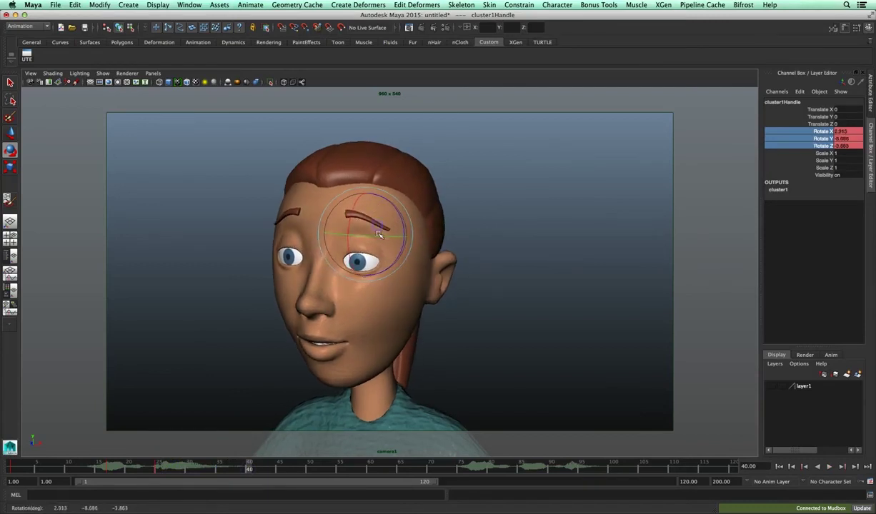
- Play back the head animation, stop at frame 1 and deselect the cluster
{"action": "left_click", "coordinate": [152, 463]}
{"action": "key", "text": "alt+v"}
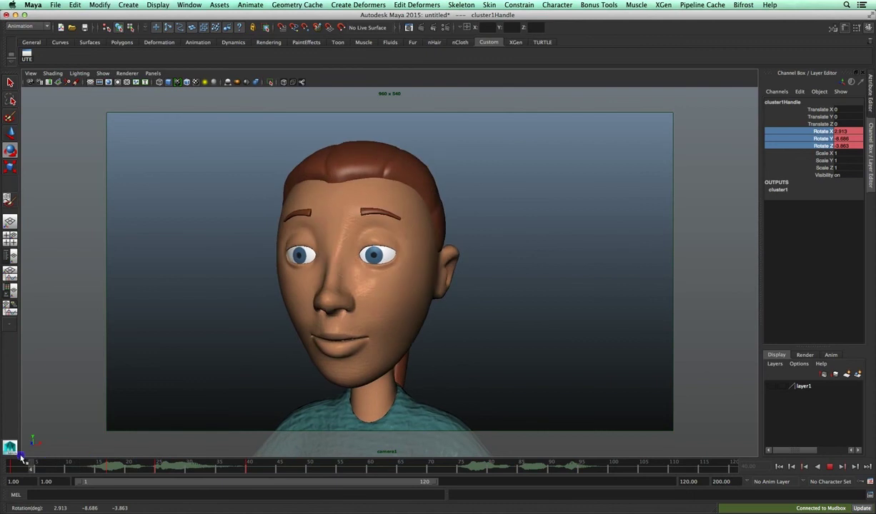
{"action": "key", "text": "alt+shift+v"}
{"action": "left_click", "coordinate": [815, 465]}
- Play the animation from the first frame and stop it
{"action": "left_click", "coordinate": [661, 339]}
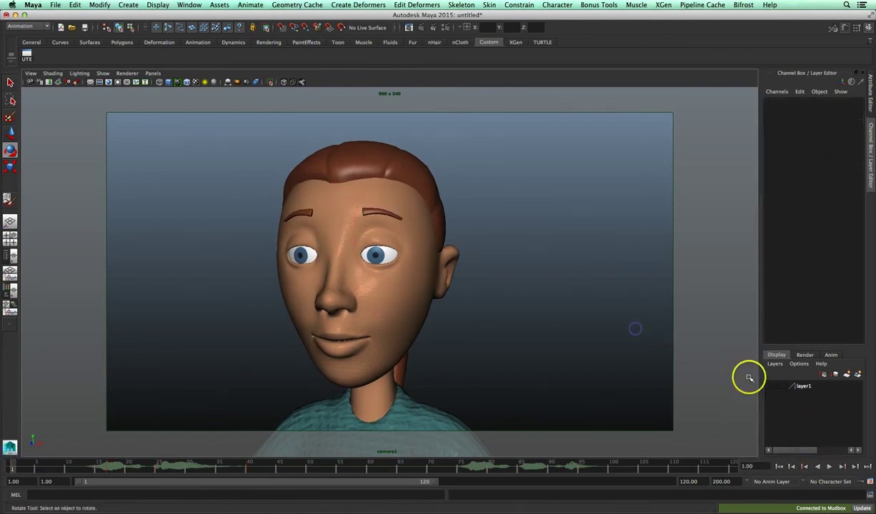
{"action": "left_click", "coordinate": [831, 467]}
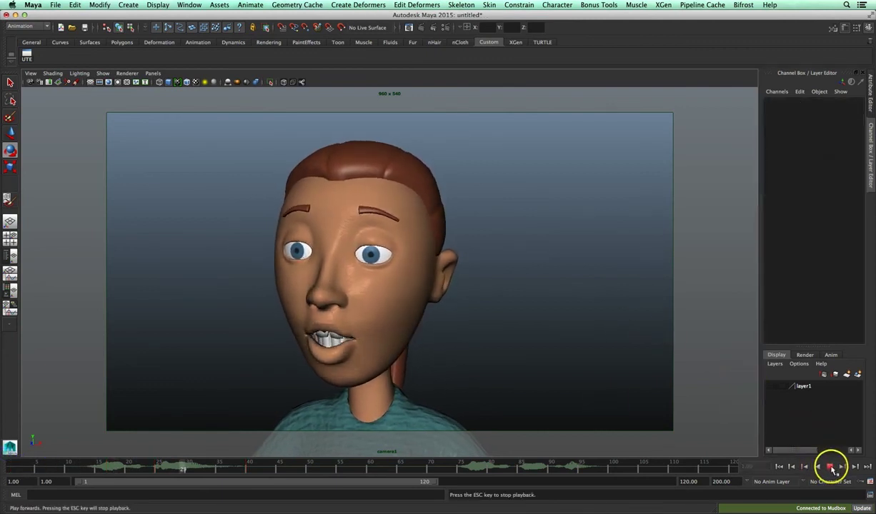
{"action": "left_click", "coordinate": [778, 467]}
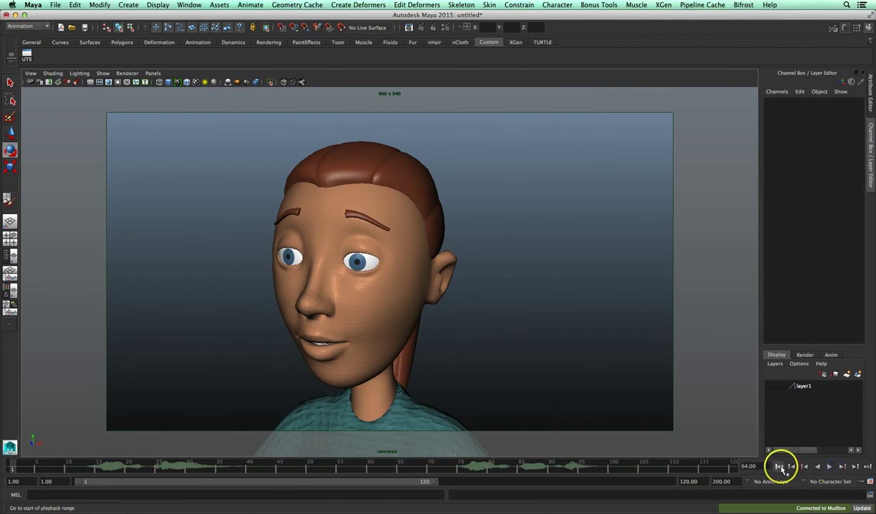
{"action": "left_click", "coordinate": [829, 466]}
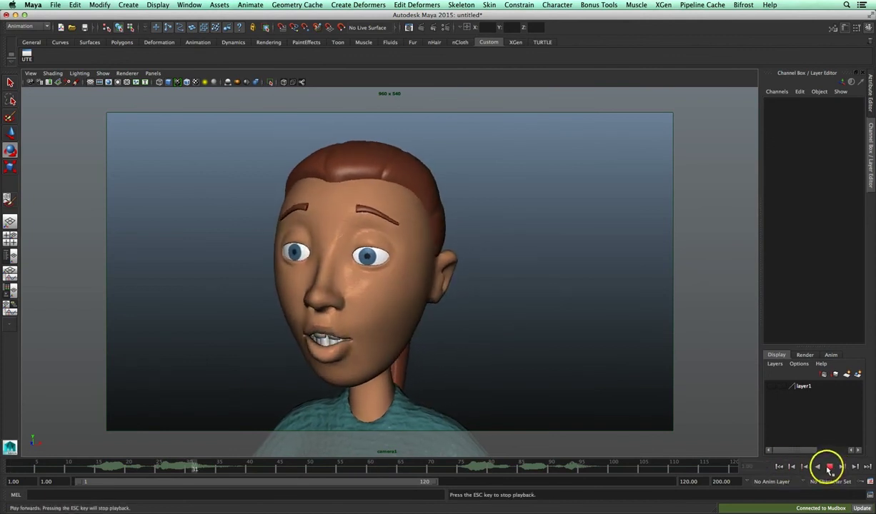
{"action": "left_click", "coordinate": [828, 467]}
{"action": "left_click", "coordinate": [623, 250]}
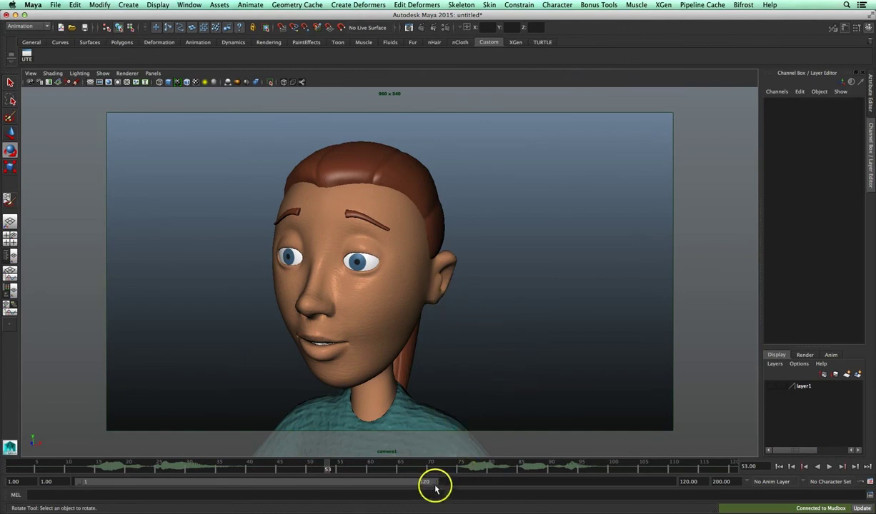
- Extend the playback range end from 120 to 179 and play the animation from the start
{"action": "left_click_drag", "start_coordinate": [432, 483], "coordinate": [617, 487]}
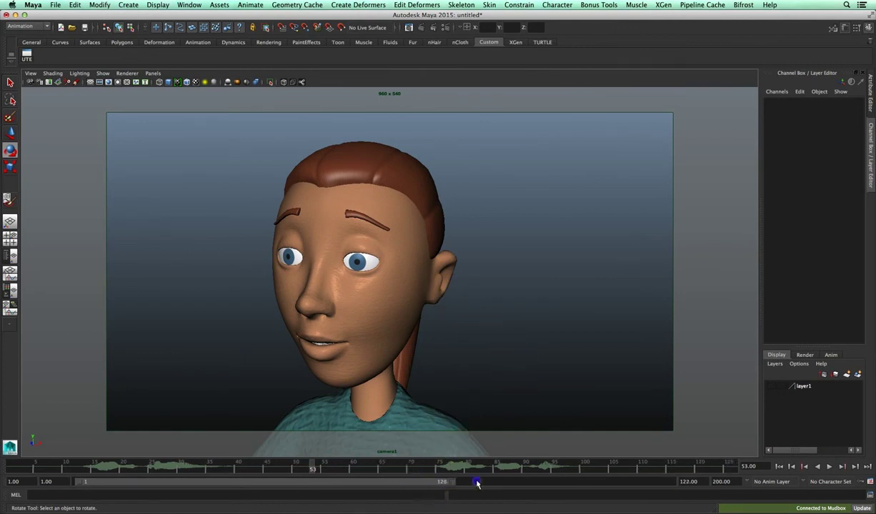
{"action": "left_click", "coordinate": [778, 466]}
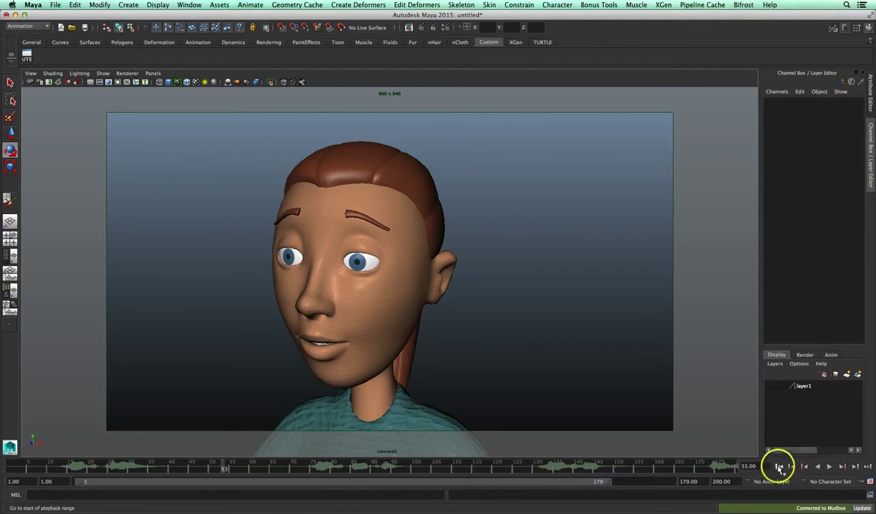
{"action": "left_click", "coordinate": [829, 466]}
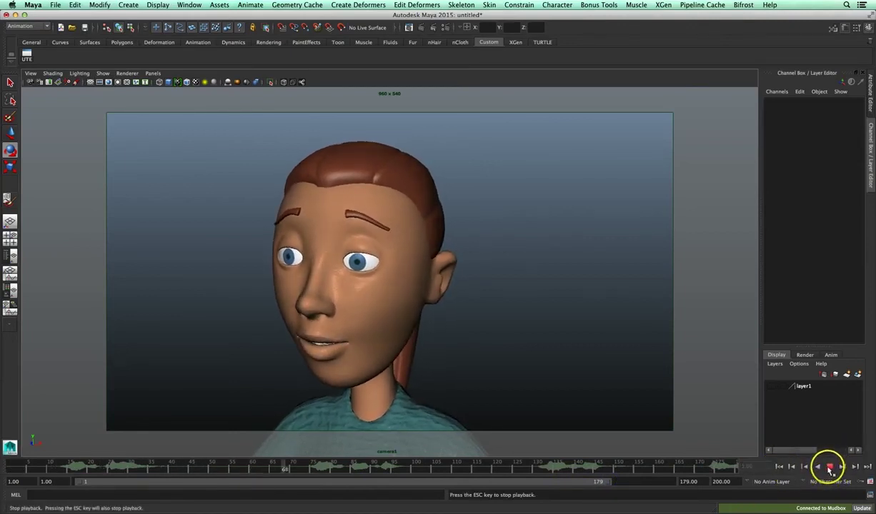
{"action": "left_click", "coordinate": [778, 466]}
{"action": "left_click", "coordinate": [829, 466]}
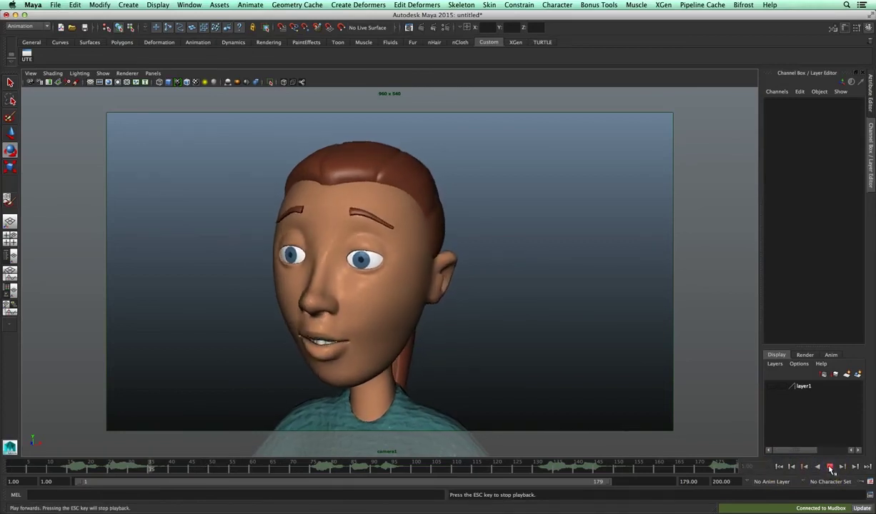
{"action": "left_click", "coordinate": [828, 466]}
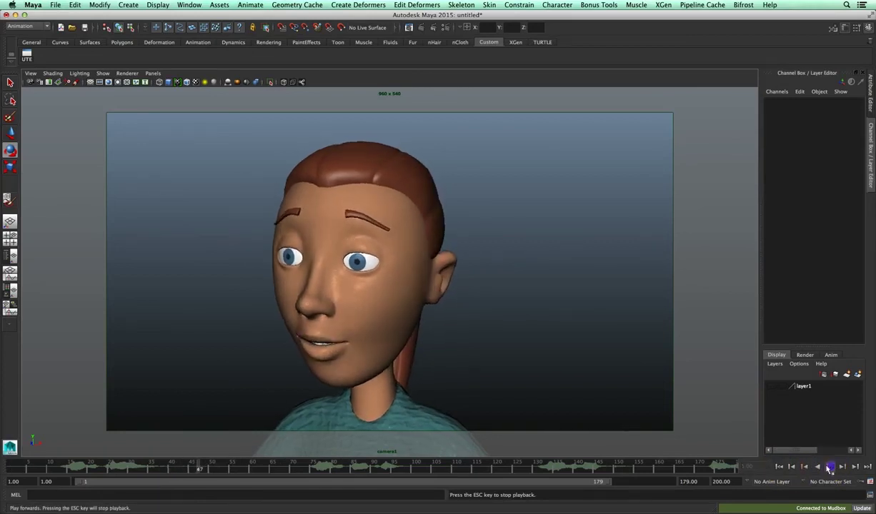